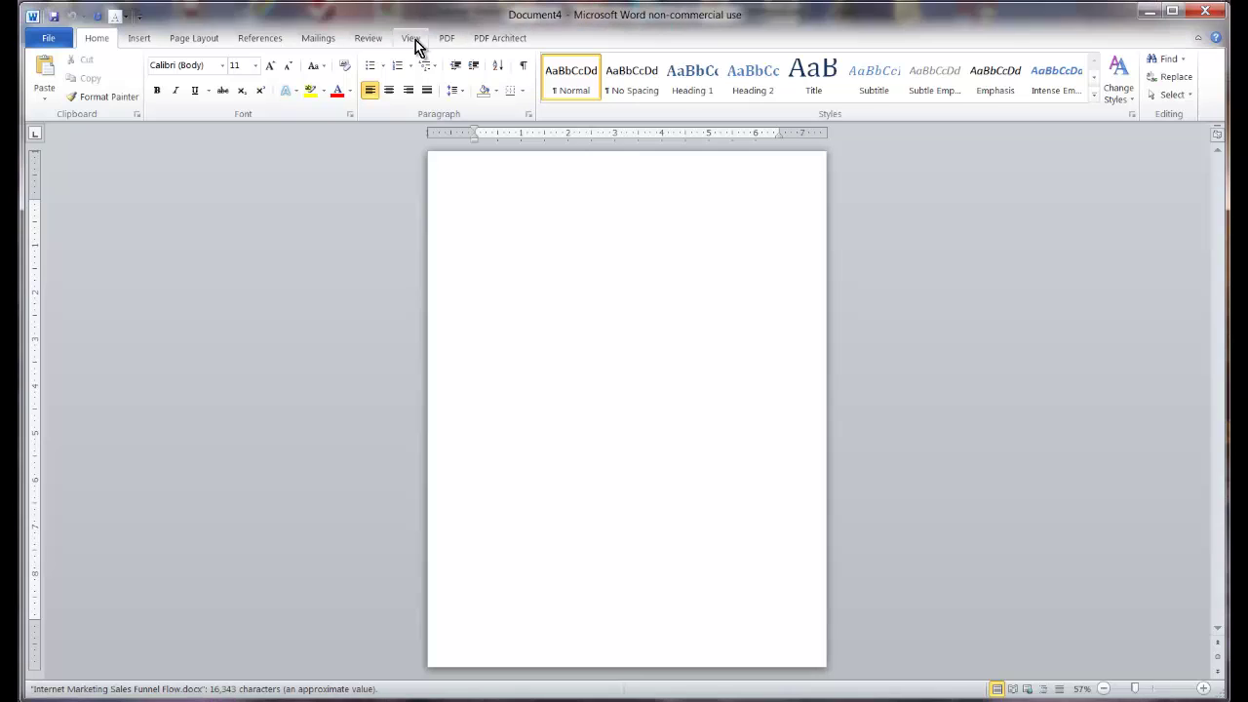
Zoom the blank Word page to 200% and resize the Word window
{"action": "left_click", "coordinate": [411, 39]}
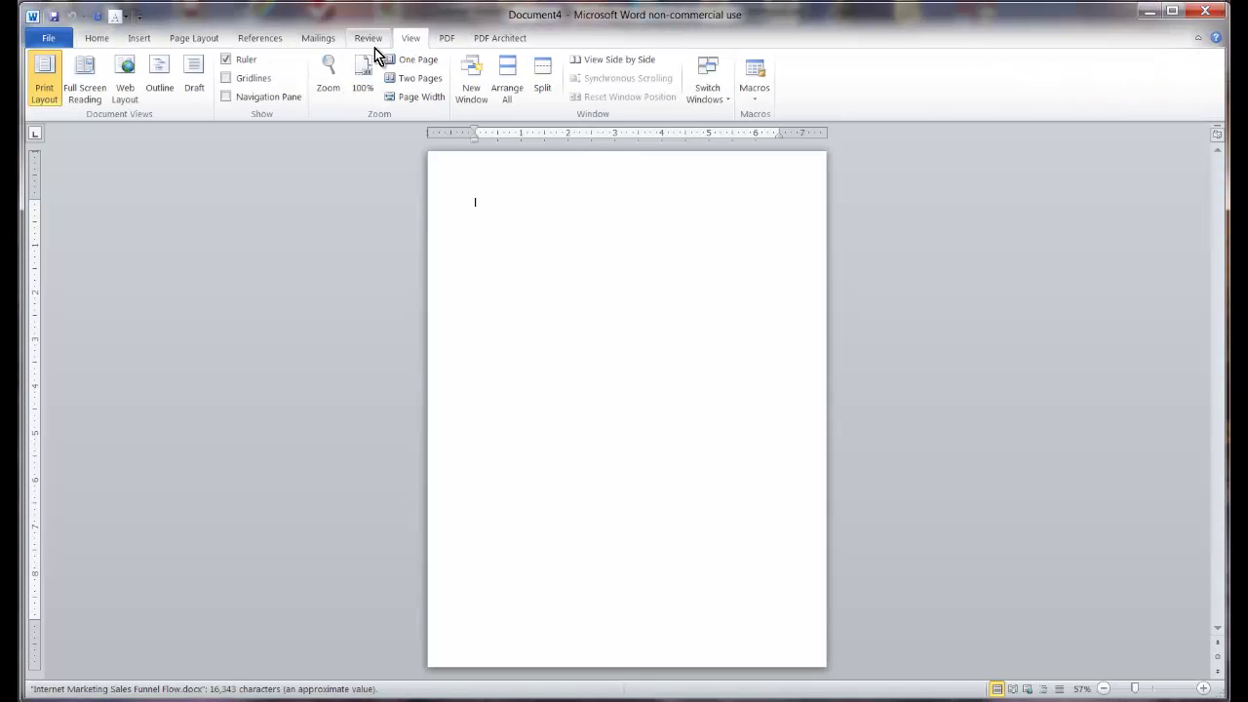
{"action": "left_click", "coordinate": [331, 65]}
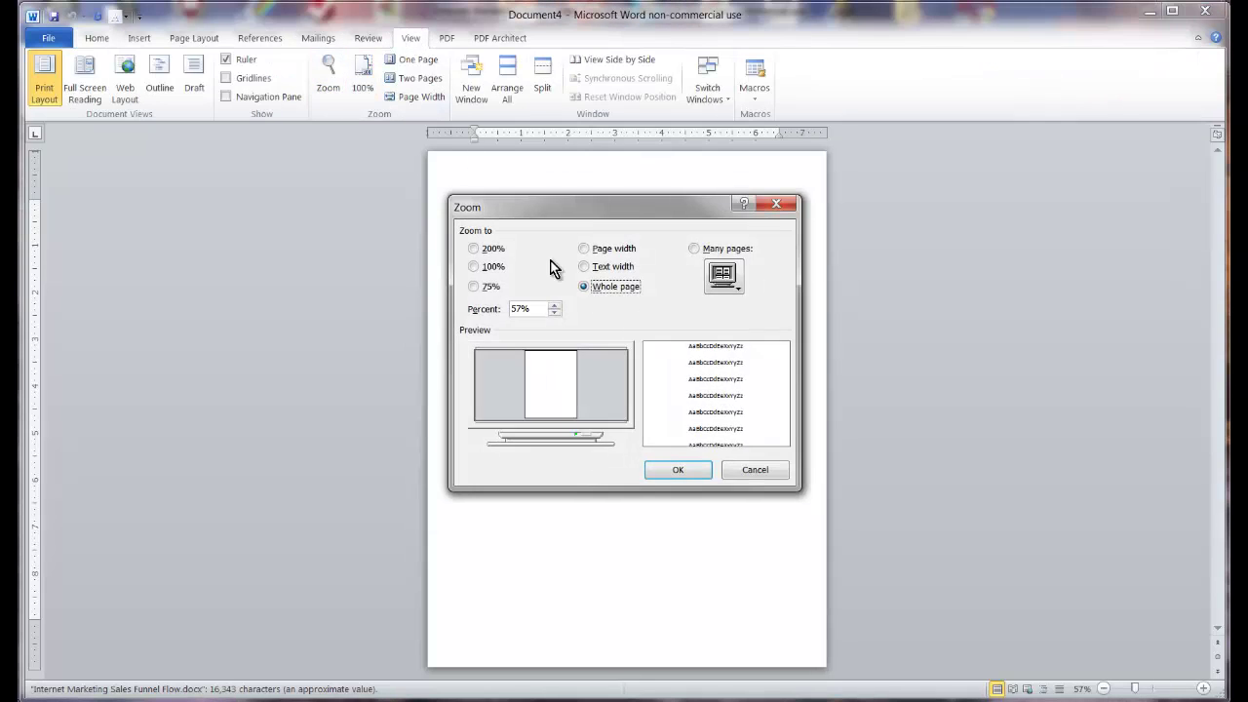
{"action": "left_click", "coordinate": [475, 250]}
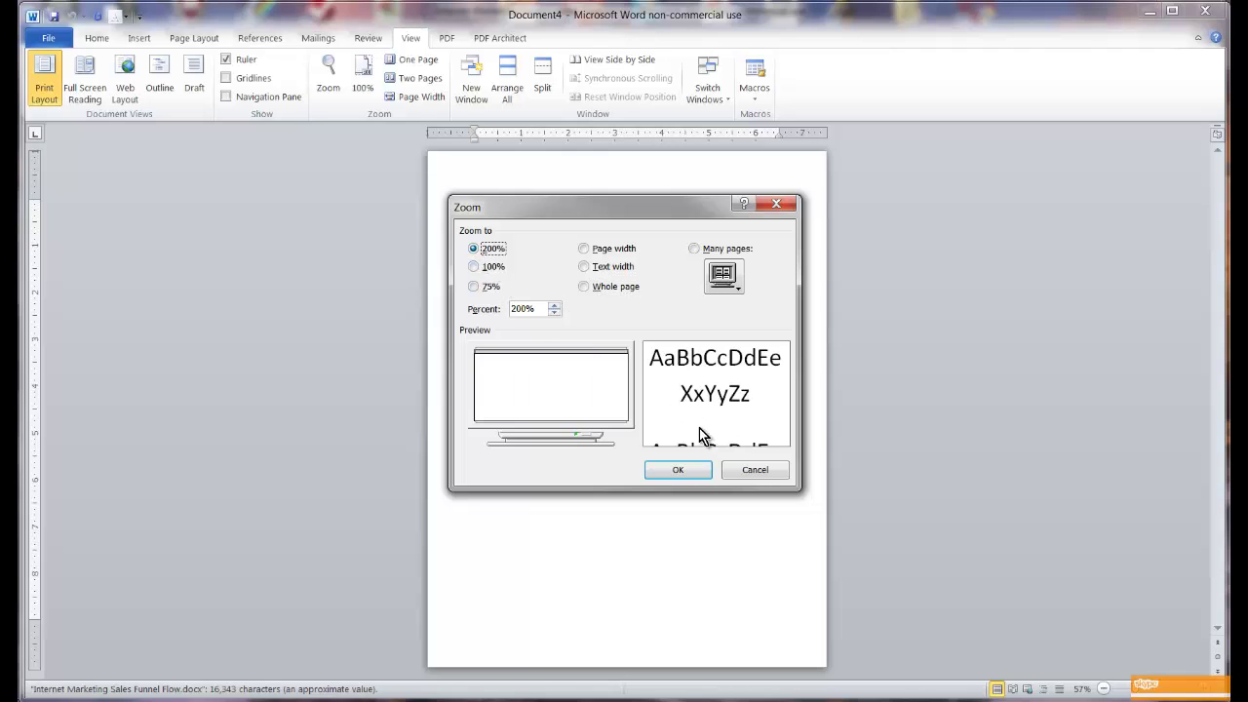
{"action": "left_click", "coordinate": [680, 469]}
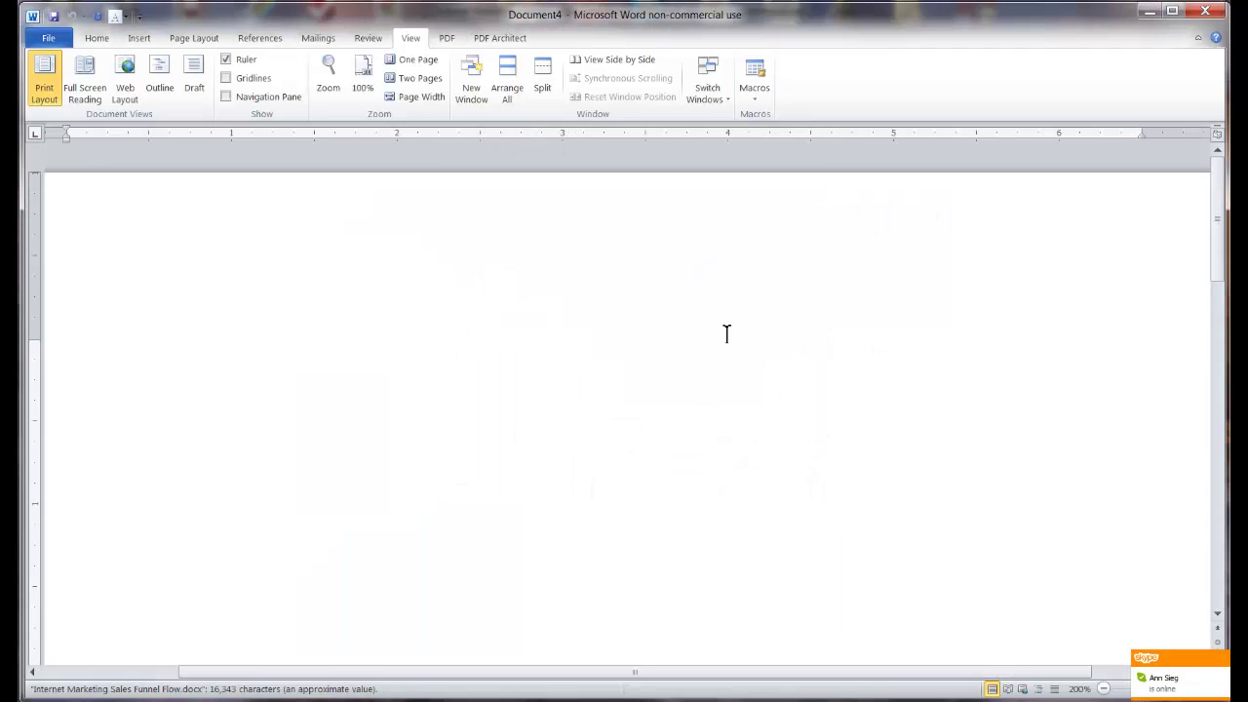
{"action": "double_click", "coordinate": [693, 17]}
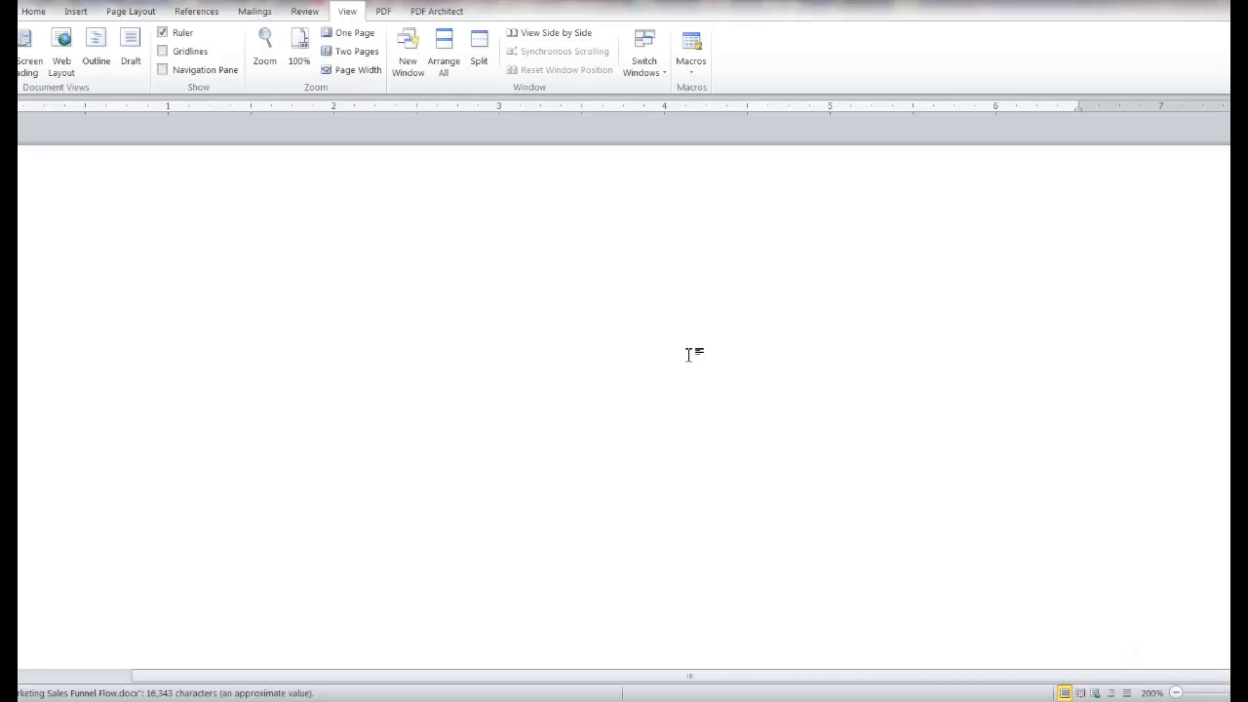
Capture a blank strip of the Word page and select the new 2014-02-17_18h46_52.png thumbnail
{"action": "key", "text": "Print"}
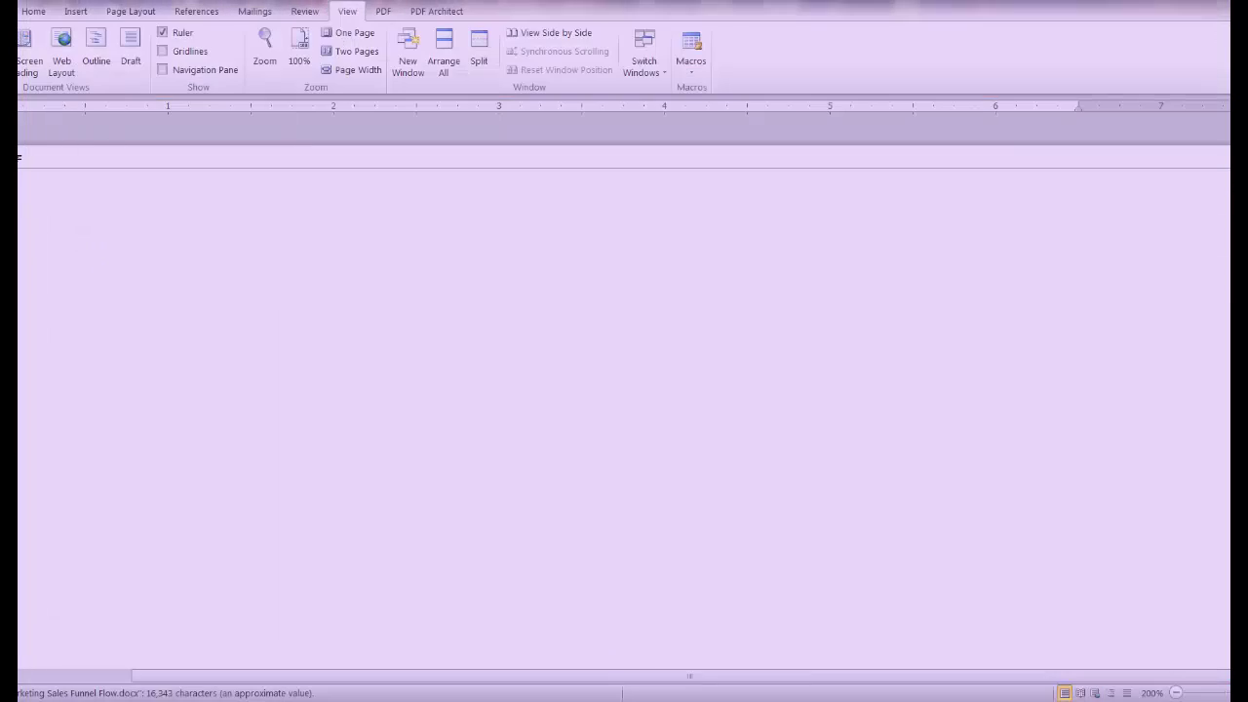
{"action": "left_click_drag", "start_coordinate": [627, 663], "coordinate": [1231, 662]}
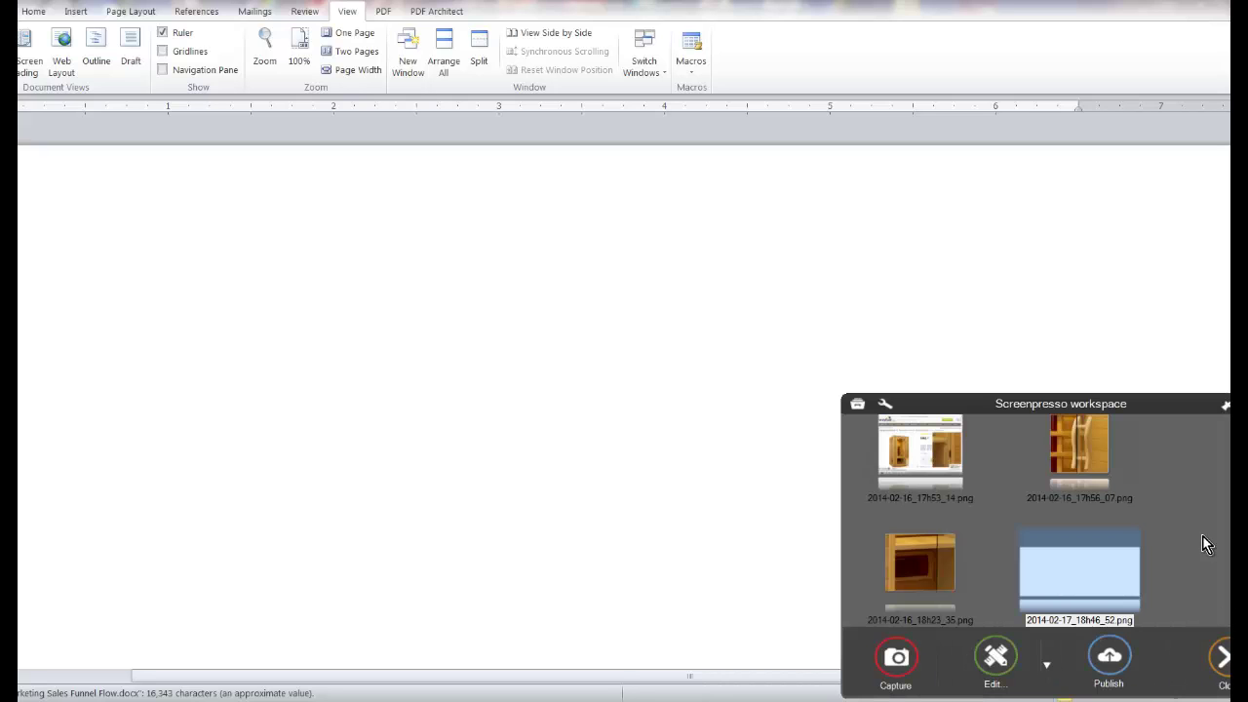
{"action": "left_click", "coordinate": [1103, 587]}
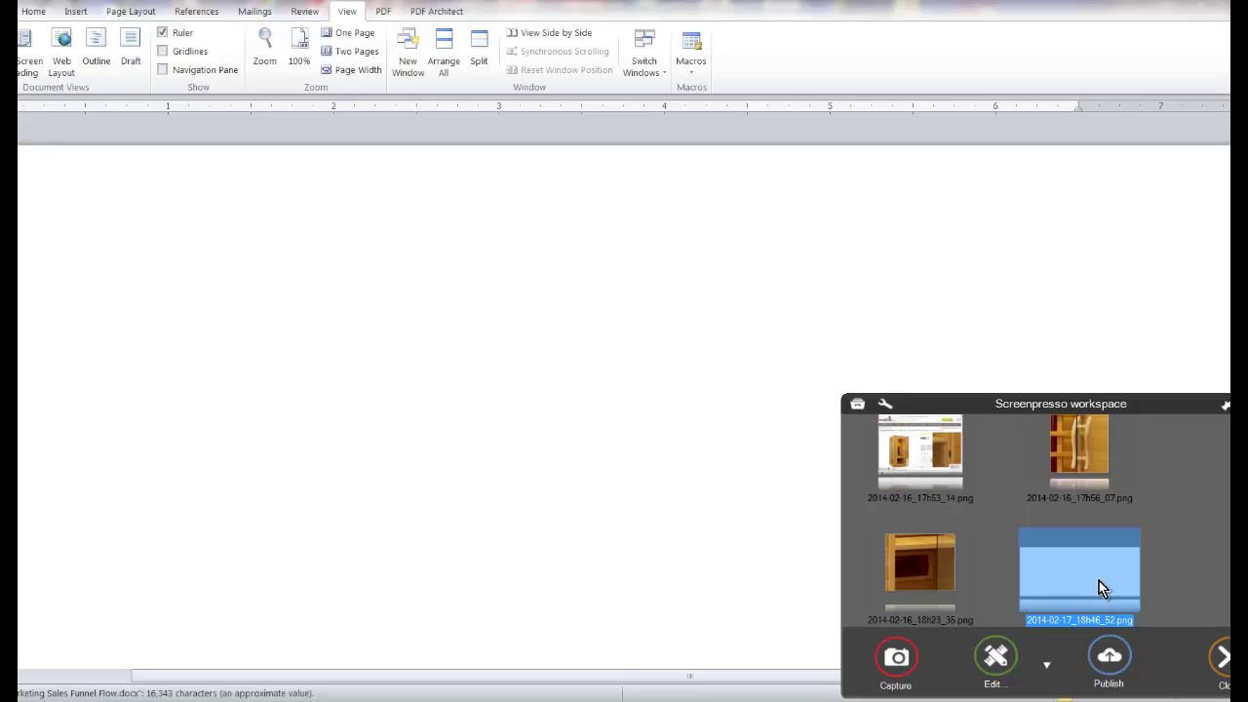
Open 2014-02-17_18h46_52.png in the image editor, restored from full screen to a window
{"action": "double_click", "coordinate": [1099, 582]}
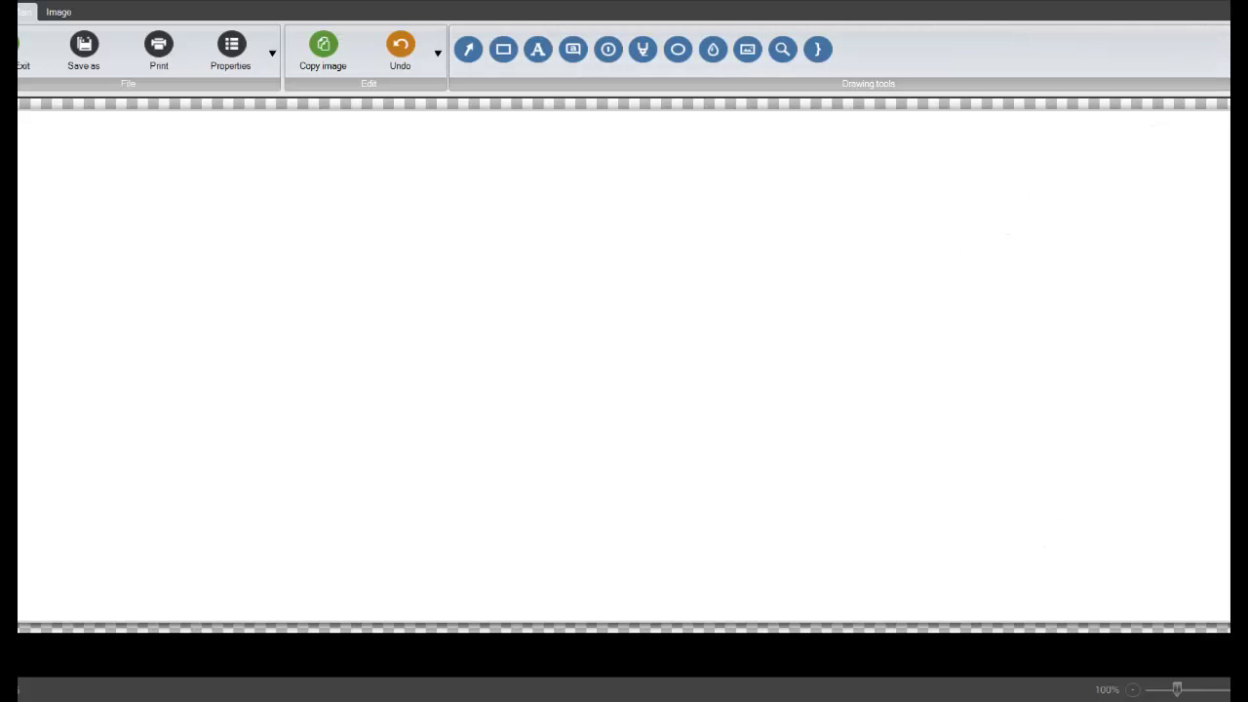
{"action": "key", "text": "super+Down"}
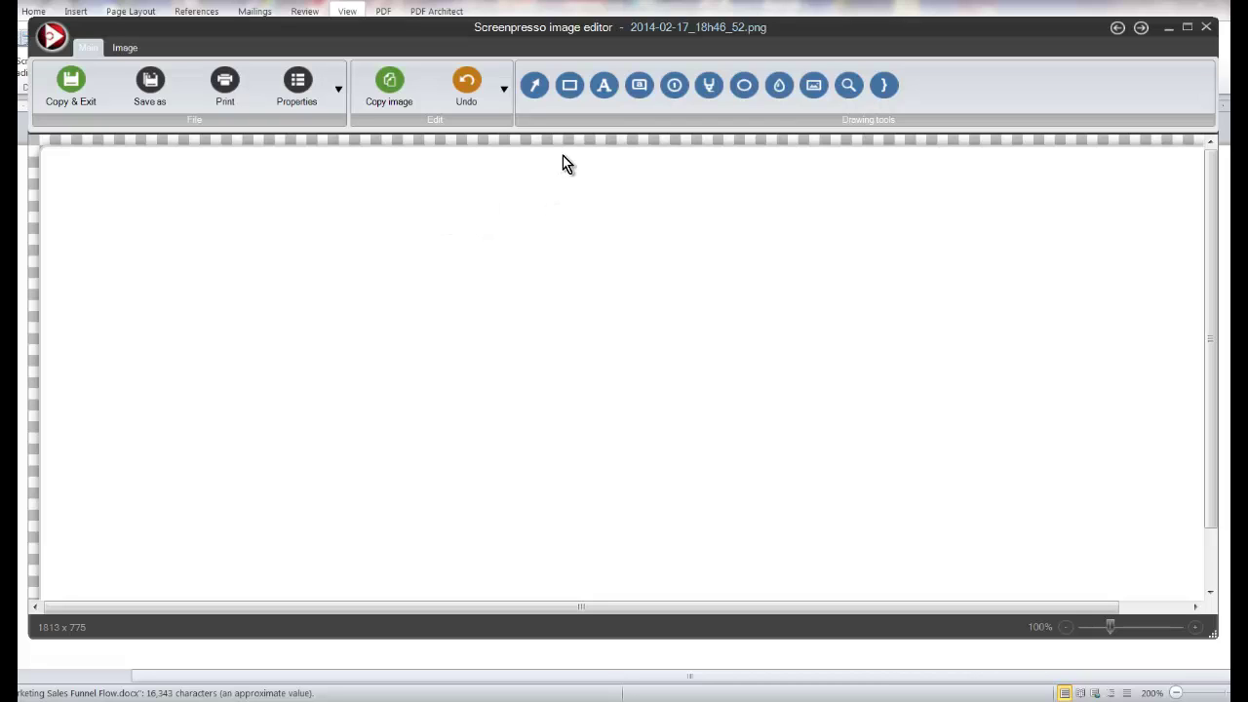
{"action": "left_click", "coordinate": [604, 86]}
{"action": "key", "text": "Escape"}
Type 'This is a Demo of Using ScreenPresso to Create a Chart' in a text box at the top
{"action": "left_click", "coordinate": [604, 86]}
{"action": "left_click_drag", "start_coordinate": [336, 165], "coordinate": [950, 253]}
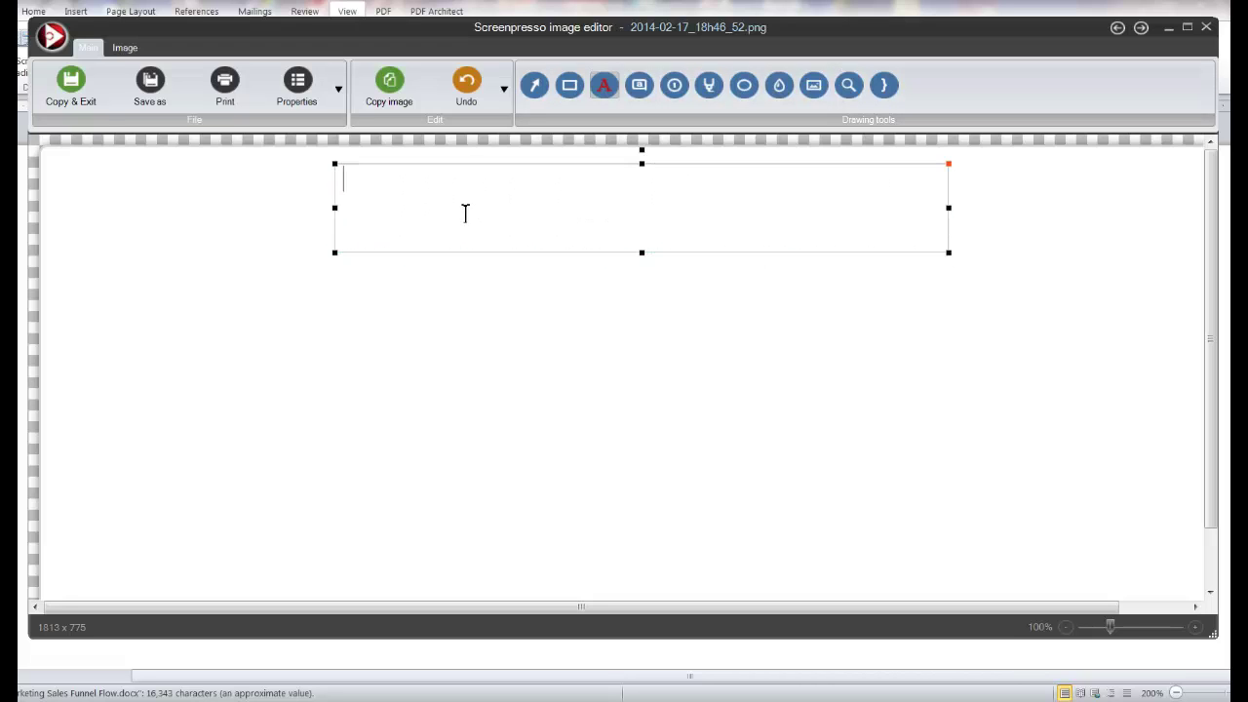
{"action": "type", "text": "This is a Demo of "}
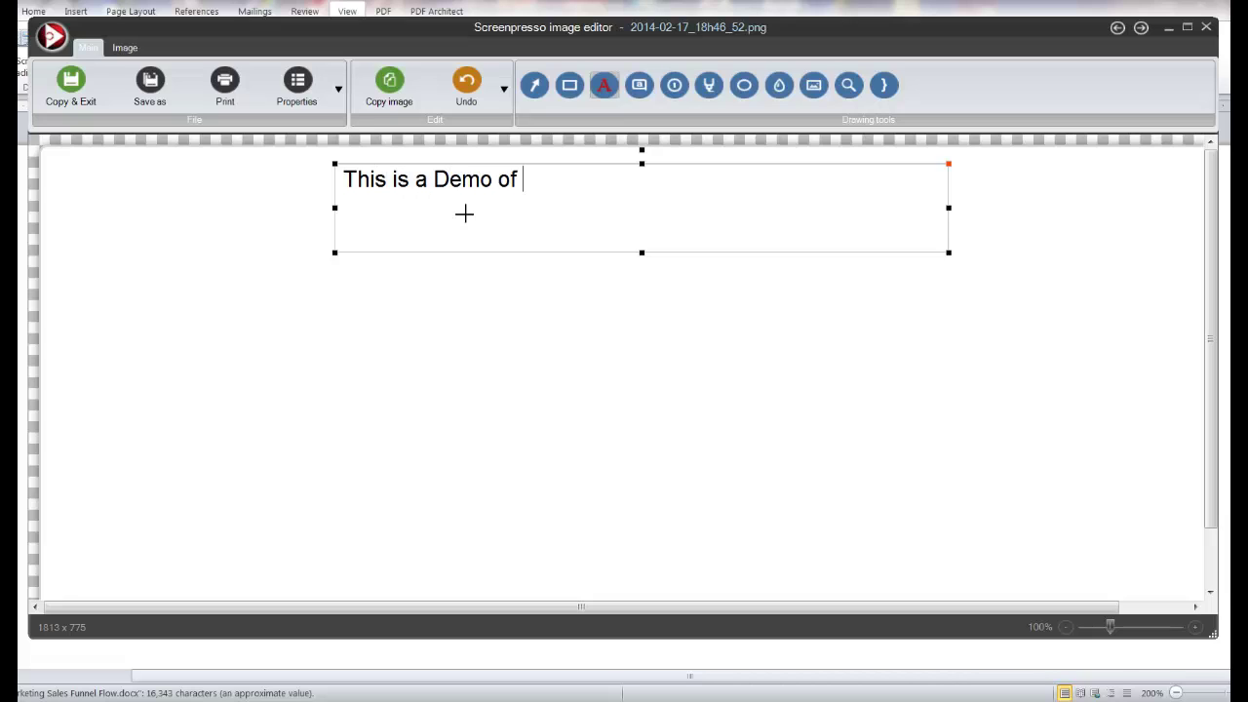
{"action": "type", "text": "Using ScreenPresso to C"}
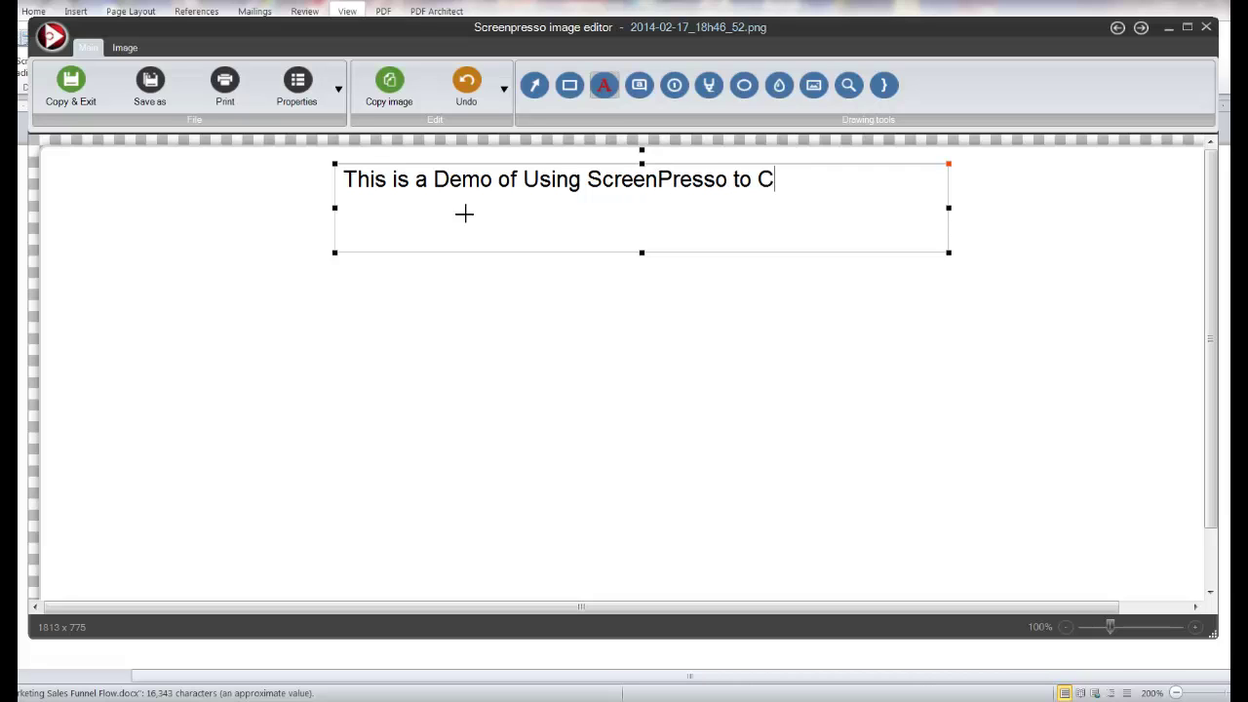
{"action": "type", "text": "reate a Chart"}
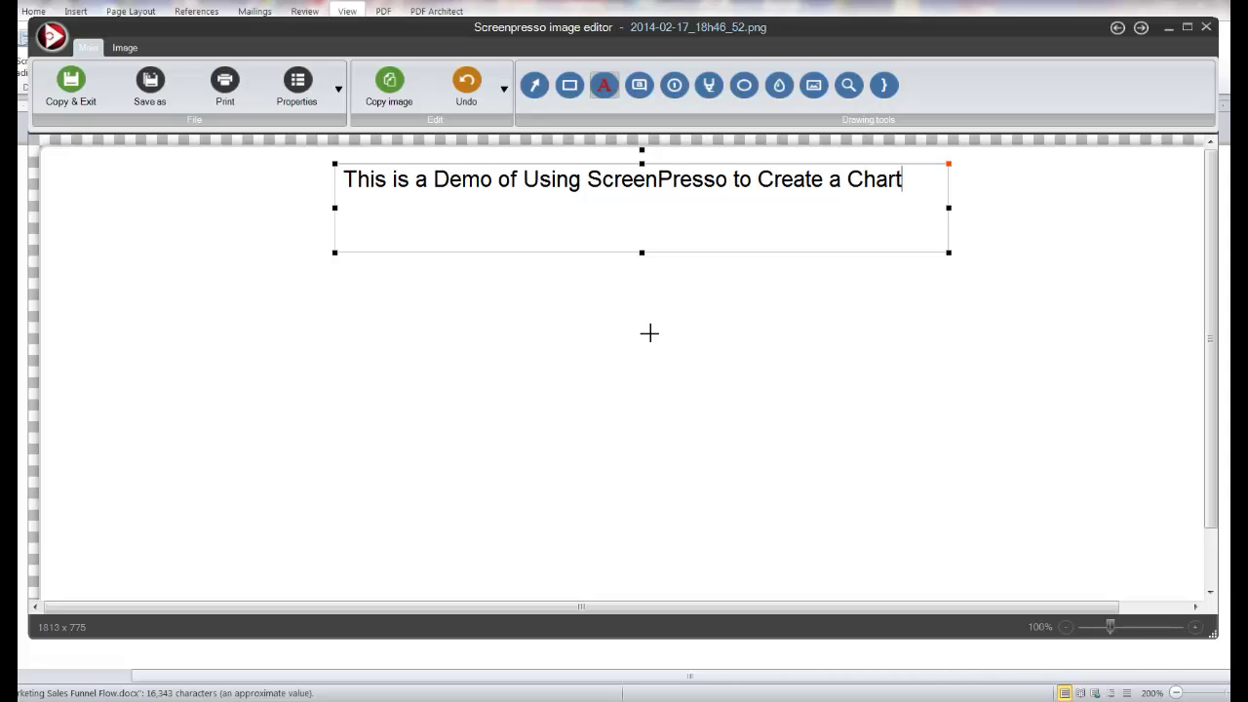
{"action": "key", "text": "Escape"}
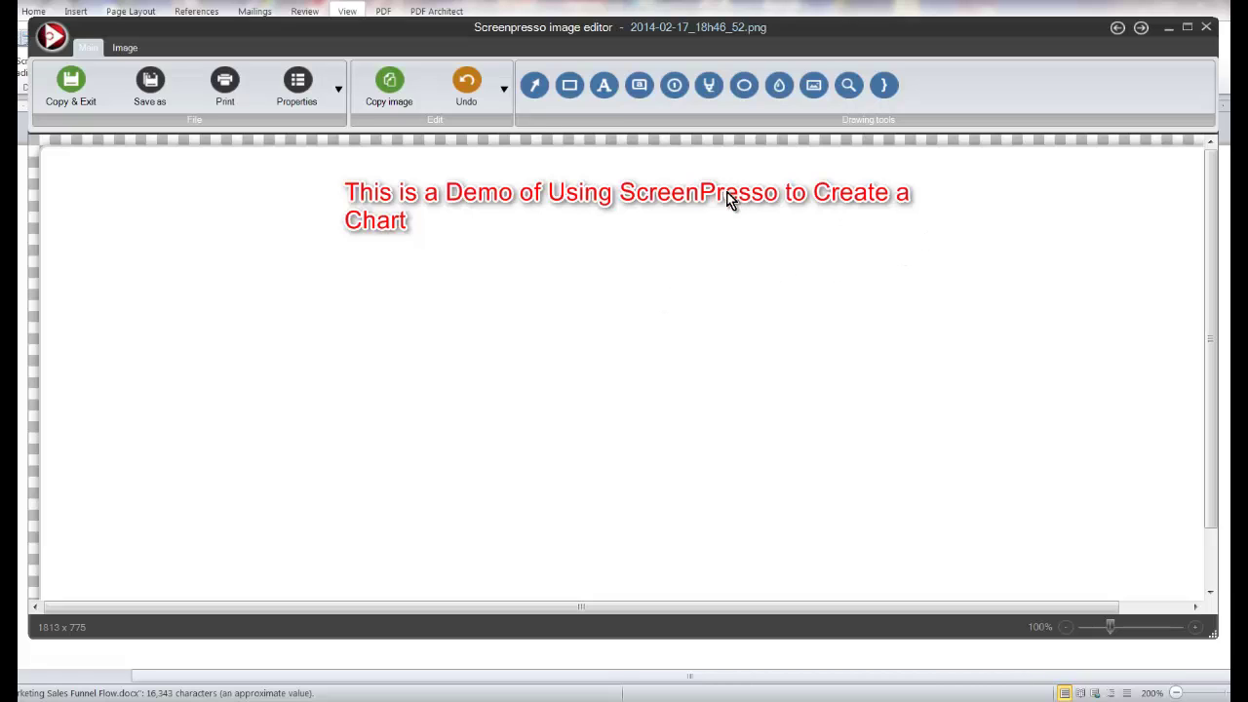
Widen the title box and set its text colour to black with 0% shadow
{"action": "left_click", "coordinate": [400, 224]}
{"action": "left_click_drag", "start_coordinate": [331, 207], "coordinate": [290, 201]}
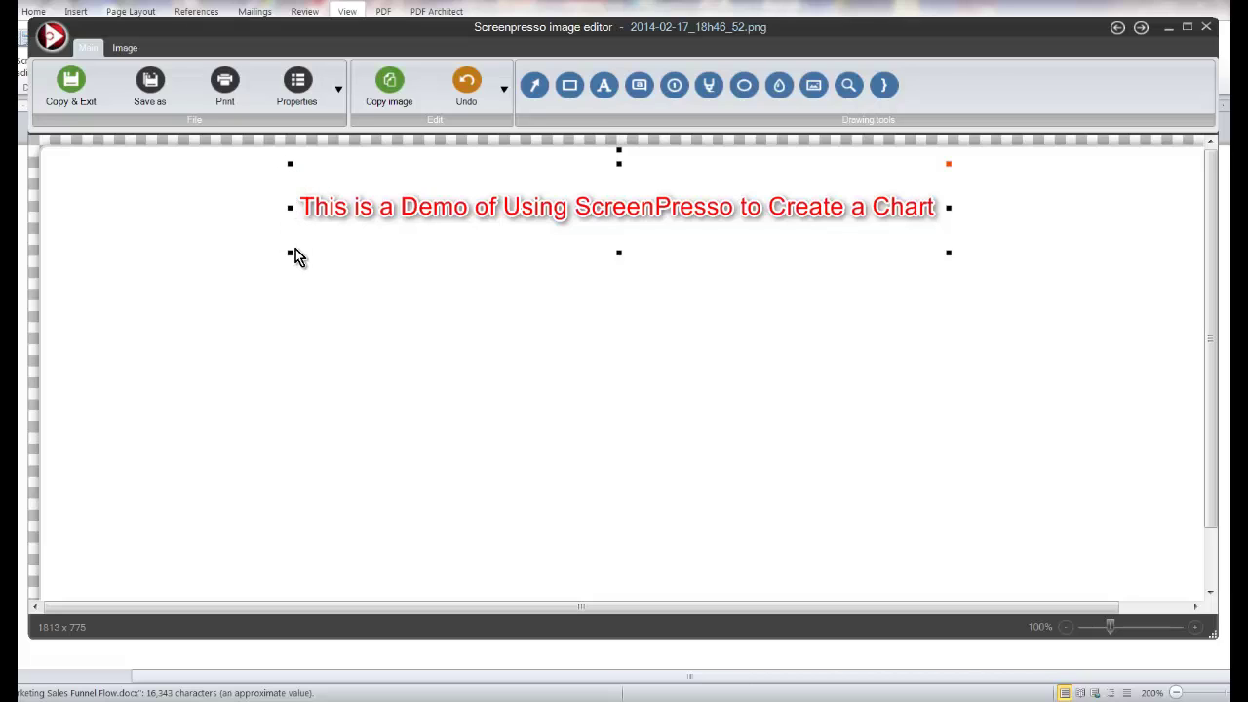
{"action": "mouse_move", "coordinate": [951, 166]}
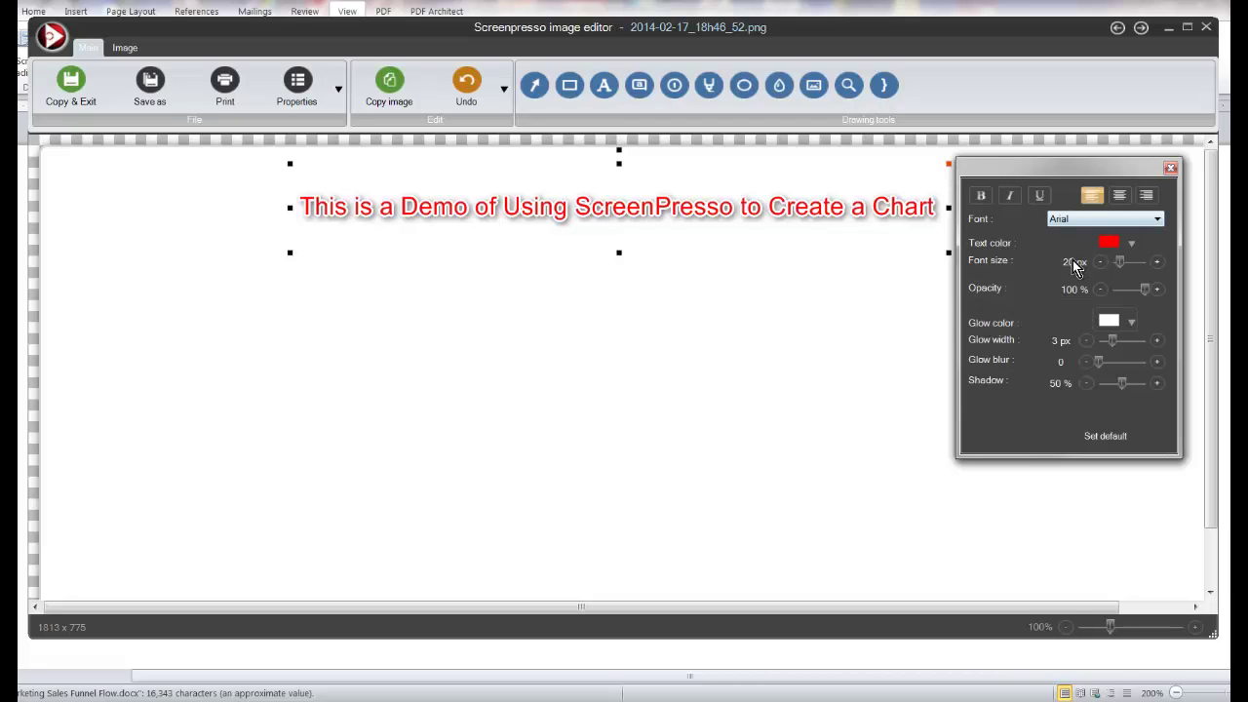
{"action": "left_click", "coordinate": [1133, 245]}
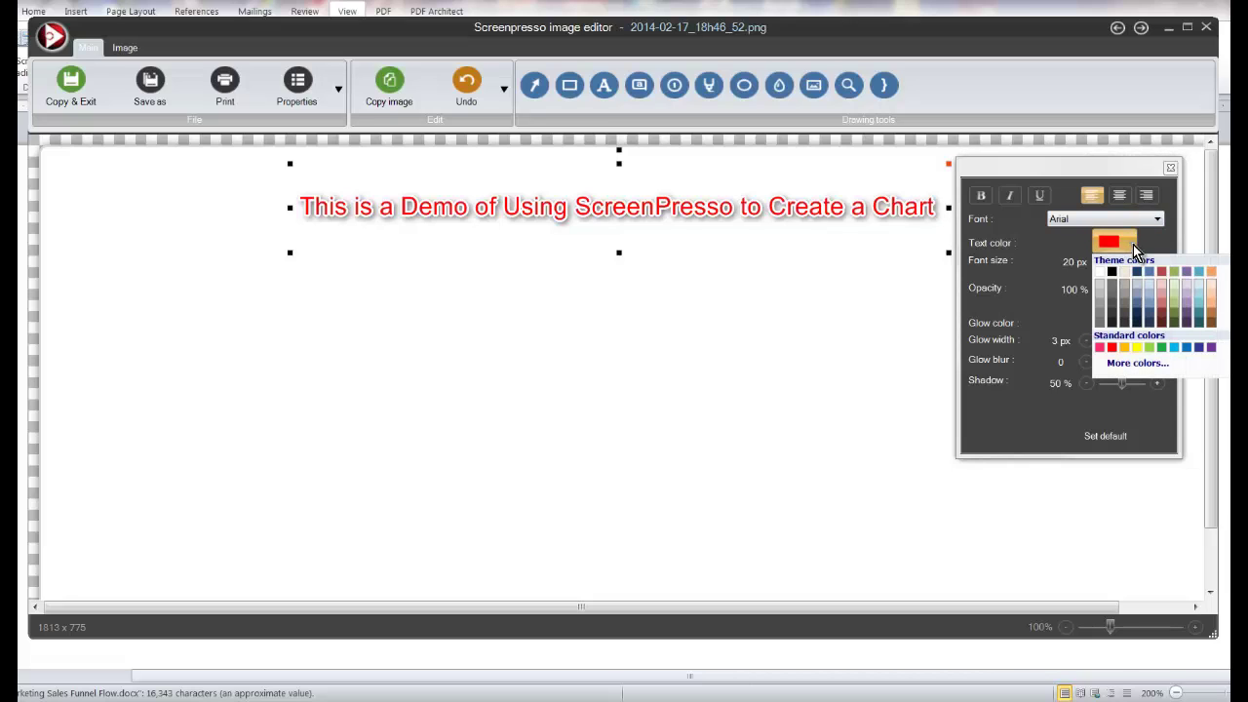
{"action": "left_click", "coordinate": [1113, 272]}
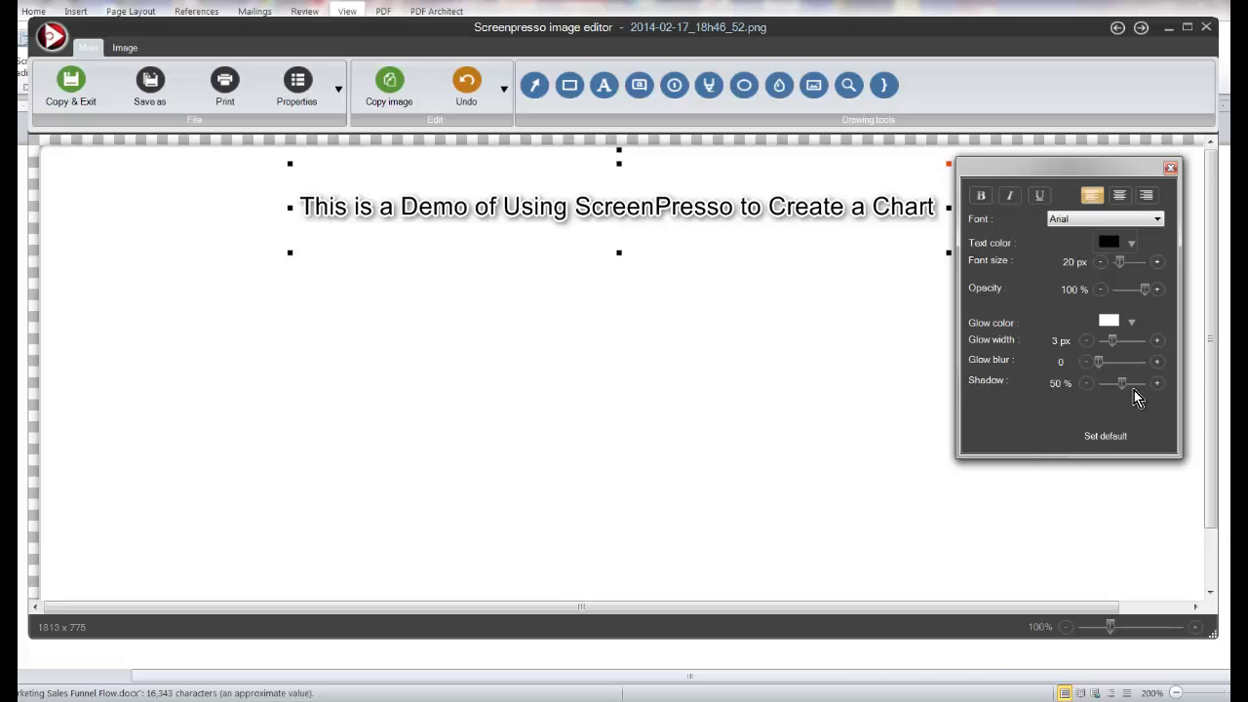
{"action": "left_click", "coordinate": [1094, 386]}
{"action": "left_click", "coordinate": [798, 383]}
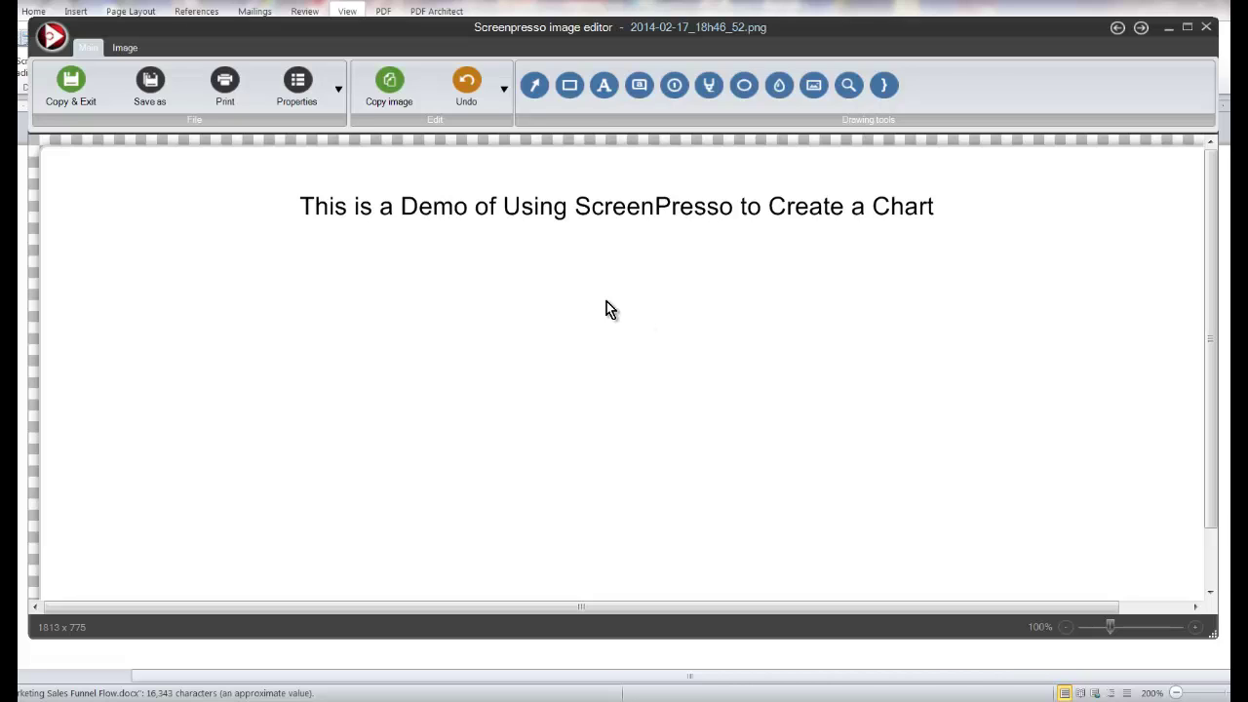
Stretch the title box wider on both sides and enlarge its font size
{"action": "left_click", "coordinate": [835, 182]}
{"action": "left_click_drag", "start_coordinate": [949, 207], "coordinate": [1053, 224]}
{"action": "left_click_drag", "start_coordinate": [288, 253], "coordinate": [150, 256]}
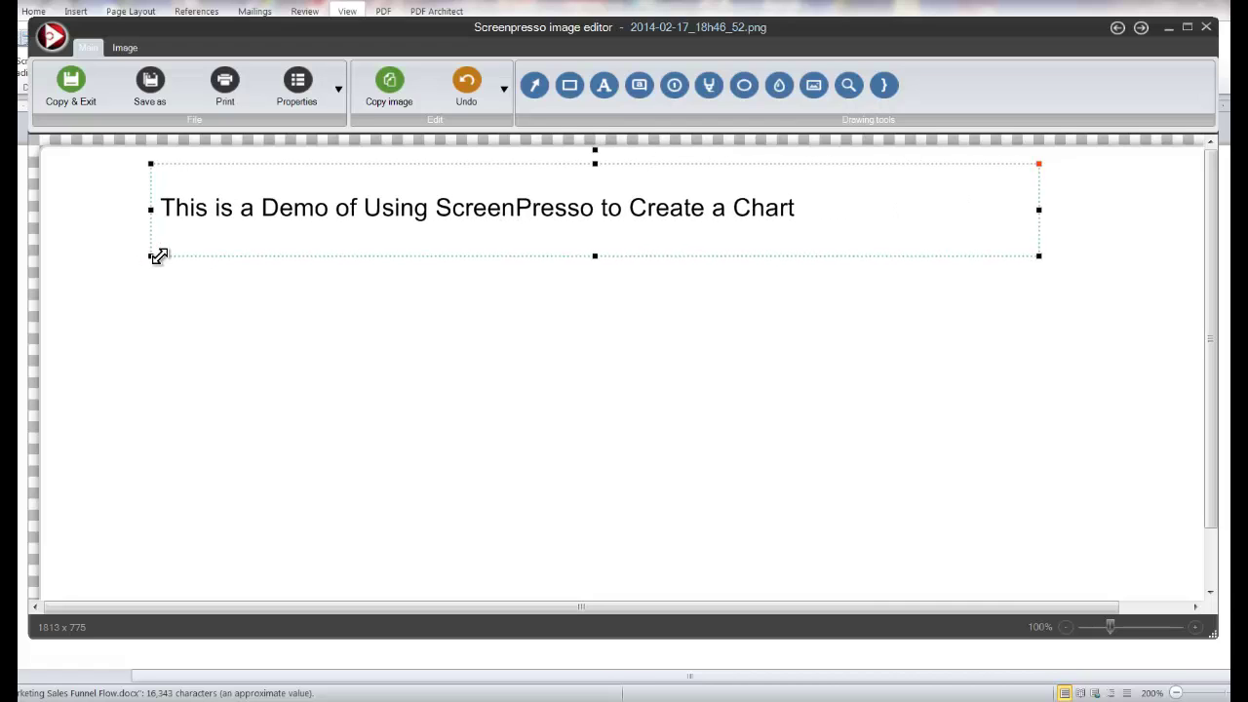
{"action": "mouse_move", "coordinate": [1042, 163]}
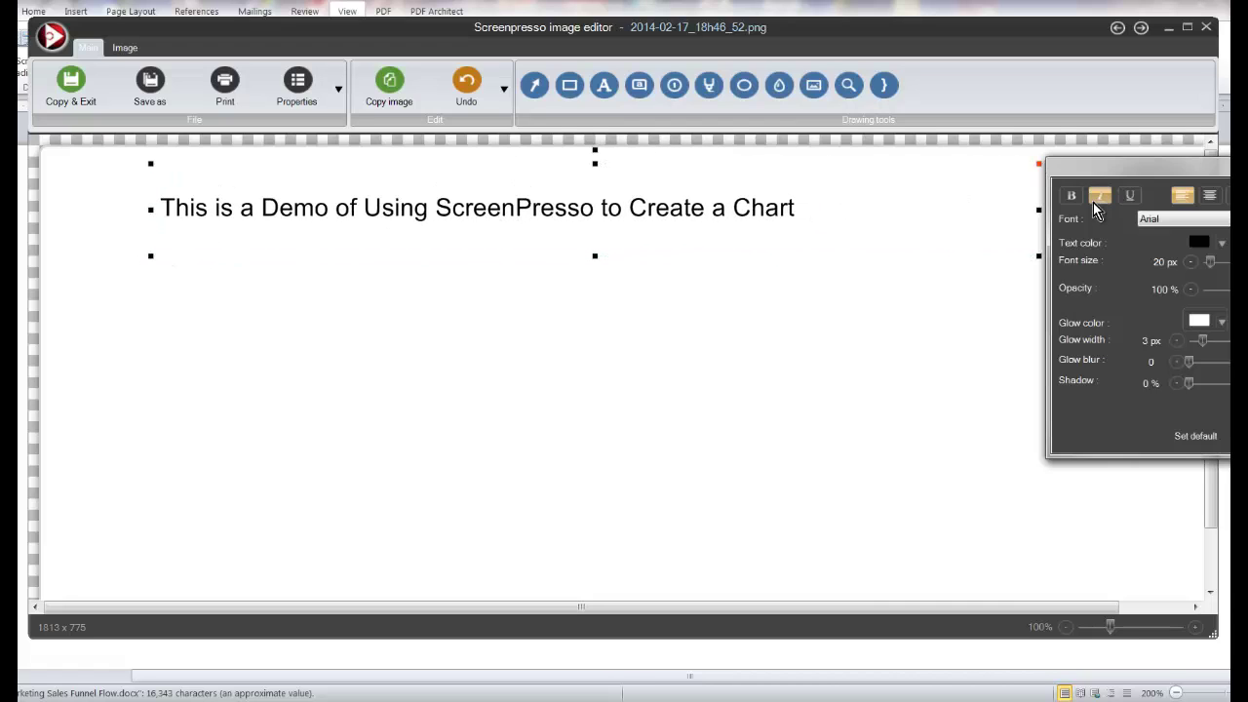
{"action": "mouse_move", "coordinate": [1214, 269]}
{"action": "left_mouse_down"}
{"action": "mouse_move", "coordinate": [1225, 271]}
{"action": "mouse_move", "coordinate": [1214, 271]}
{"action": "left_mouse_up"}
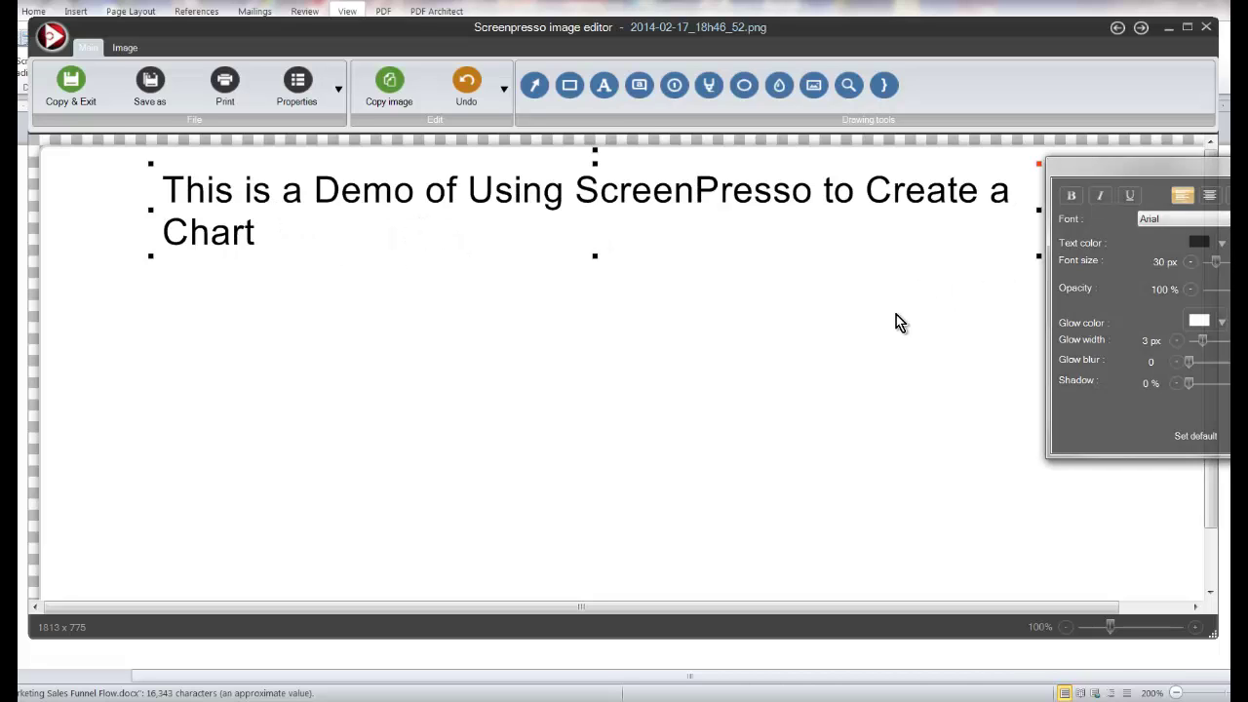
{"action": "left_click", "coordinate": [1037, 221]}
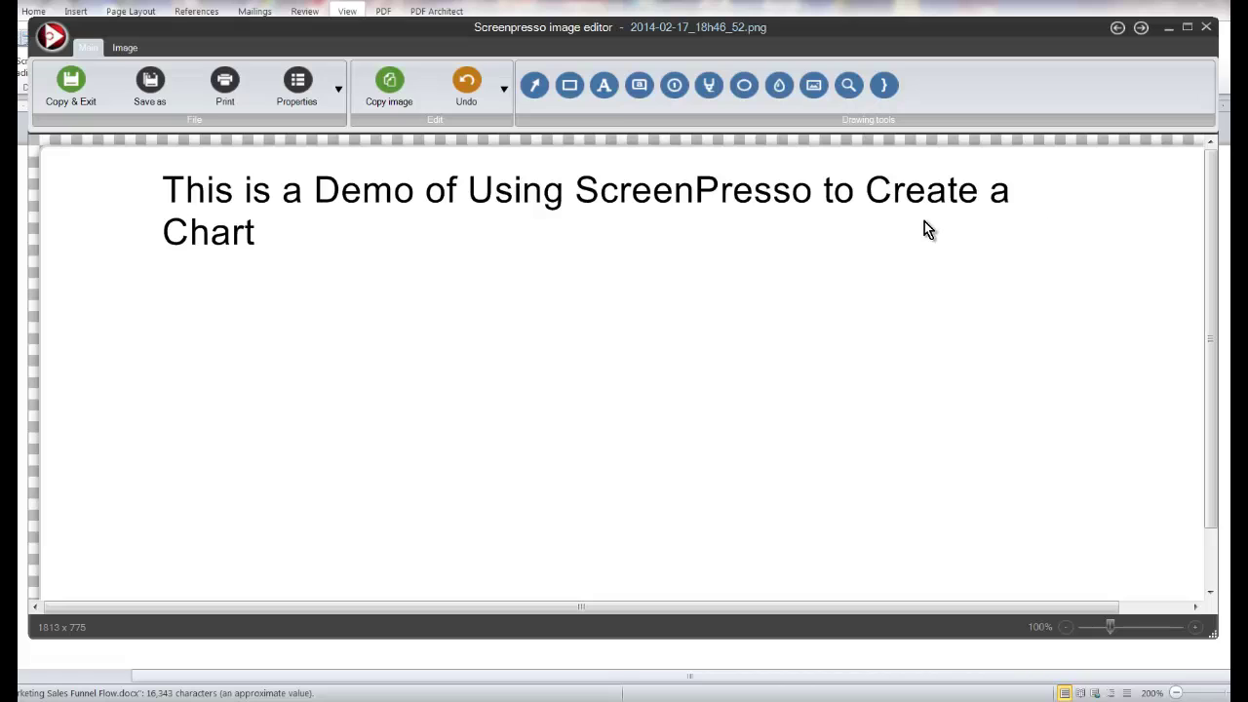
Widen the title further and trim its top and bottom edges closer to the text
{"action": "left_click", "coordinate": [890, 209]}
{"action": "left_click_drag", "start_coordinate": [1036, 209], "coordinate": [1140, 224]}
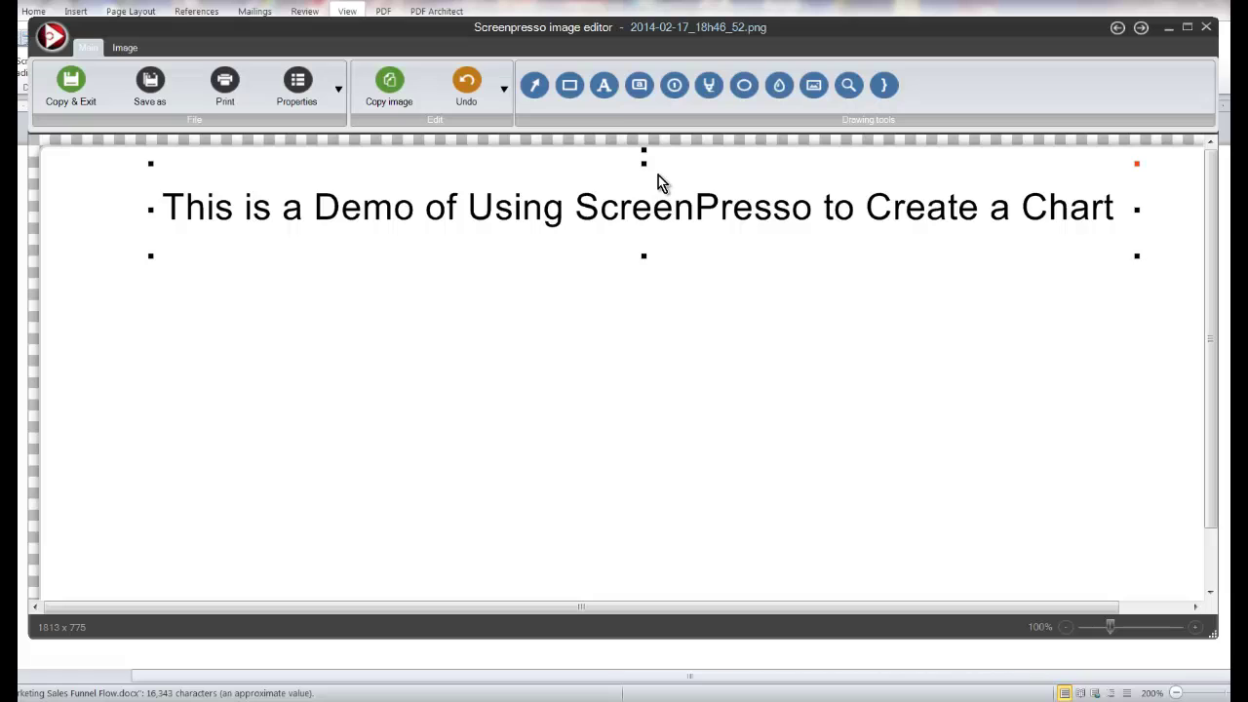
{"action": "left_click_drag", "start_coordinate": [644, 163], "coordinate": [644, 150]}
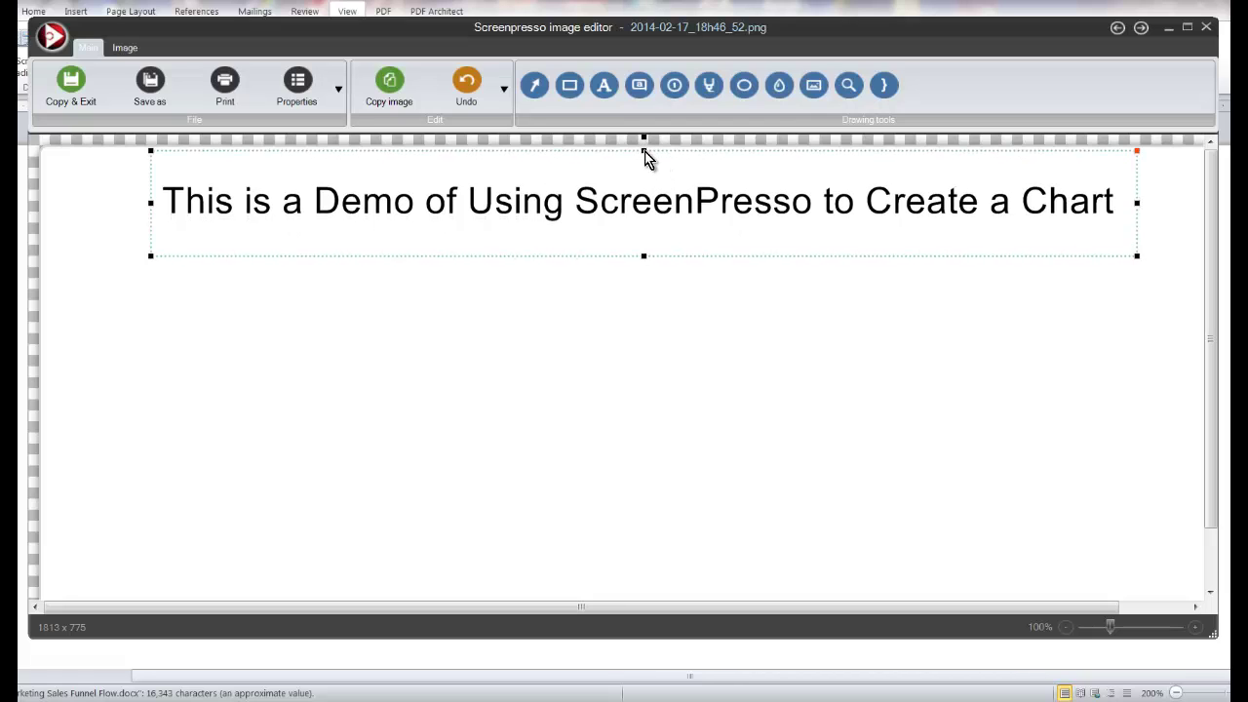
{"action": "left_click", "coordinate": [641, 257]}
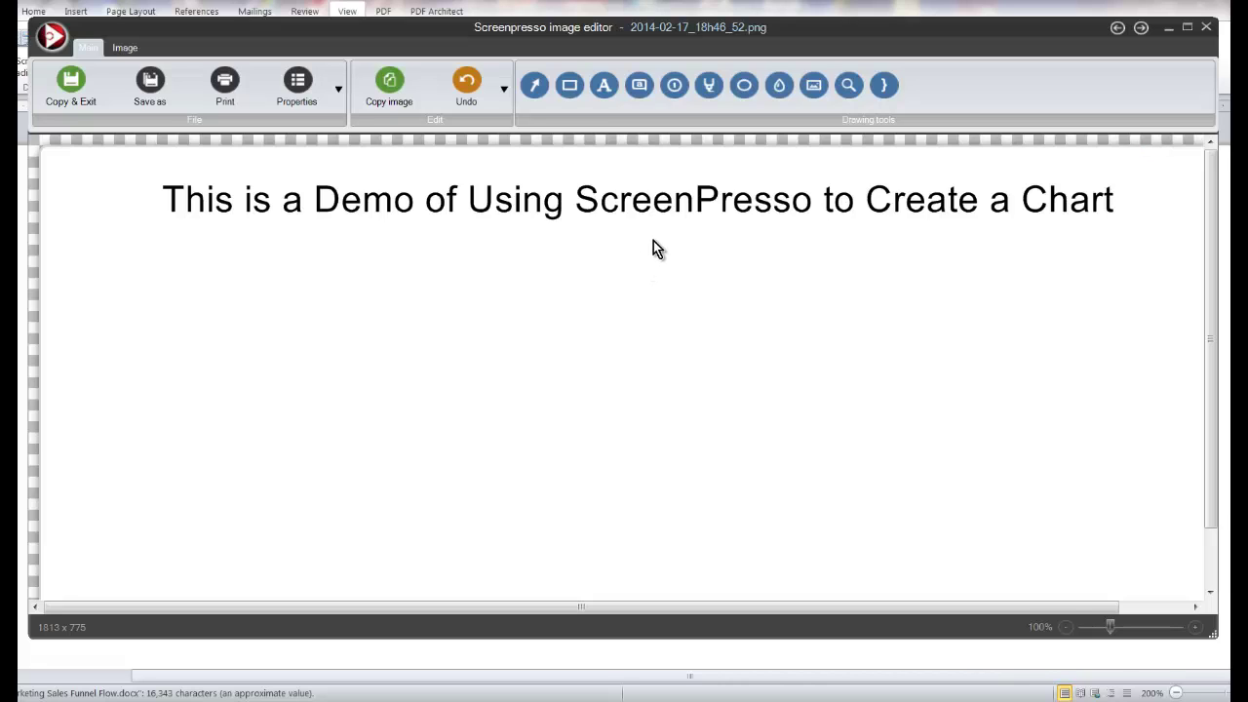
{"action": "left_click", "coordinate": [648, 226]}
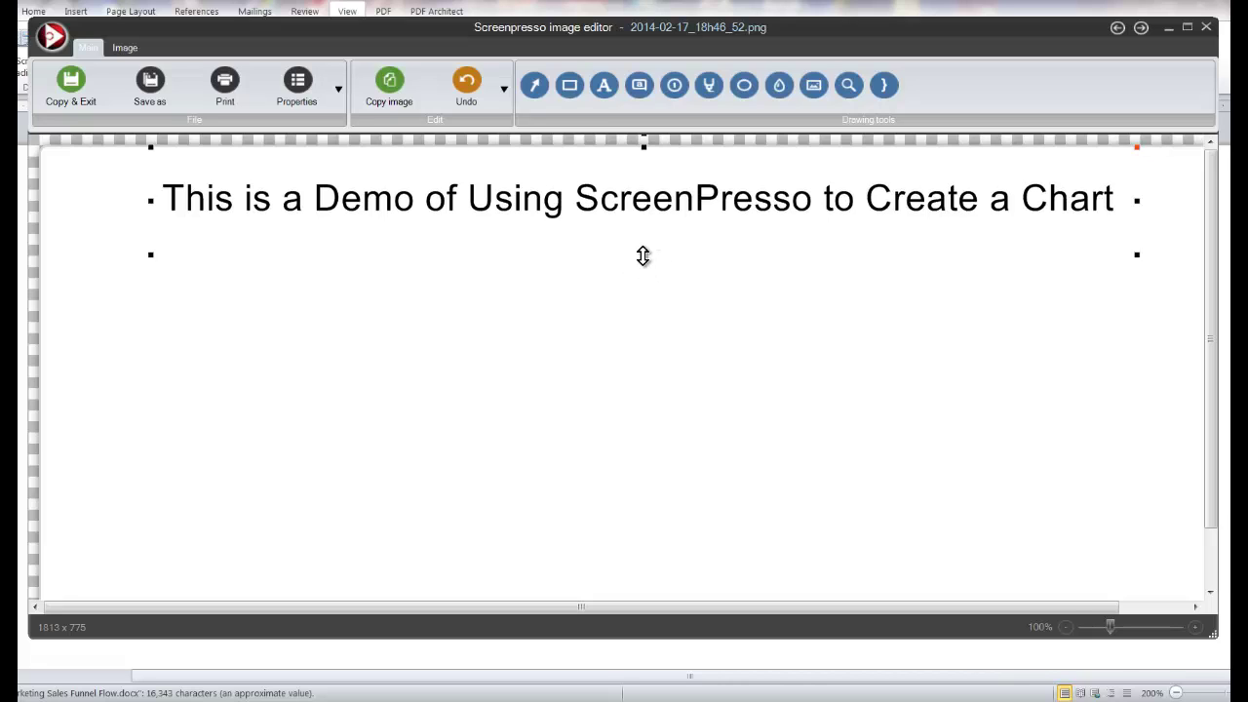
{"action": "left_click_drag", "start_coordinate": [643, 254], "coordinate": [644, 227]}
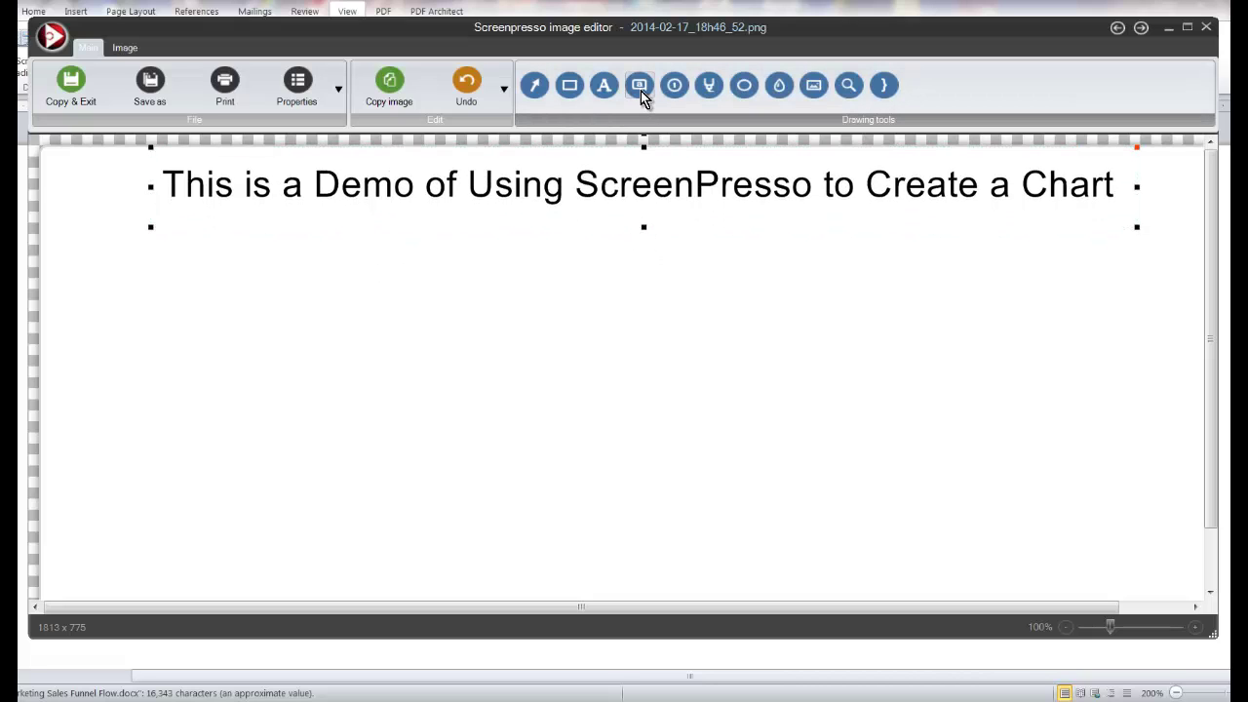
Draw a red rectangle below the title and type 'This is Text in my box' inside it
{"action": "left_click", "coordinate": [569, 86]}
{"action": "mouse_move", "coordinate": [194, 248]}
{"action": "left_mouse_down"}
{"action": "mouse_move", "coordinate": [195, 321]}
{"action": "mouse_move", "coordinate": [432, 389]}
{"action": "mouse_move", "coordinate": [399, 342]}
{"action": "left_mouse_up"}
{"action": "left_click", "coordinate": [604, 88]}
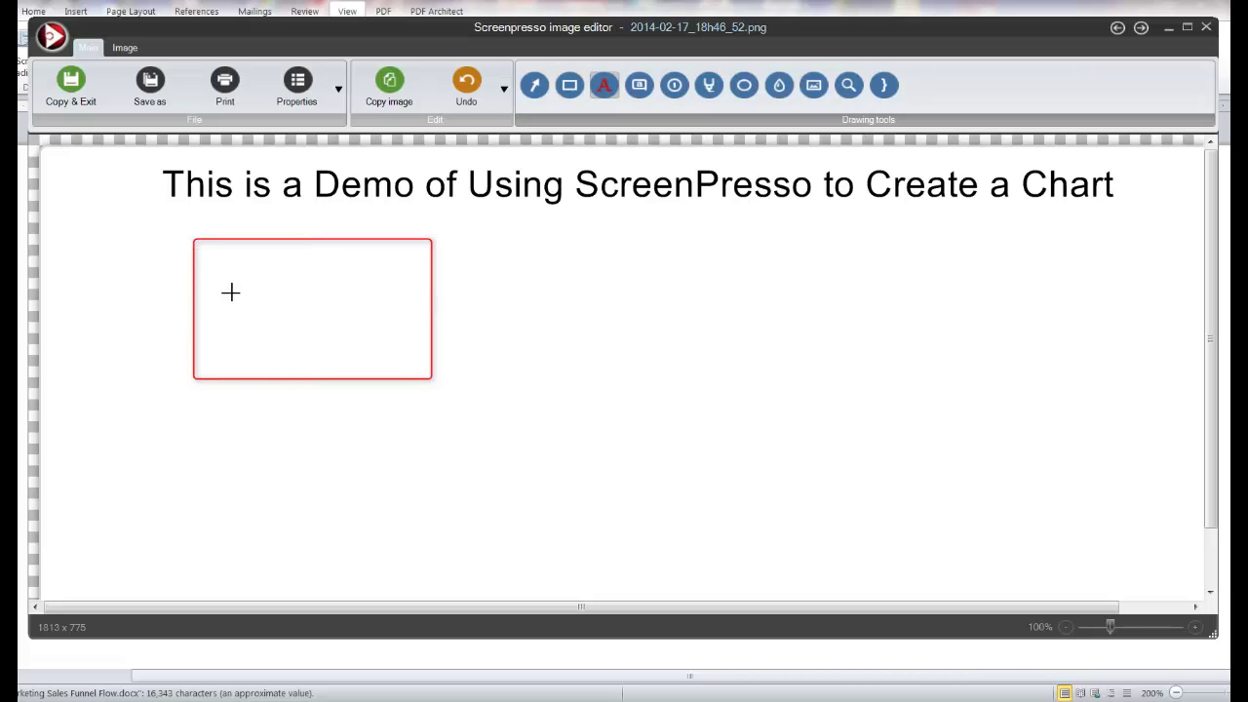
{"action": "left_click_drag", "start_coordinate": [212, 260], "coordinate": [414, 356]}
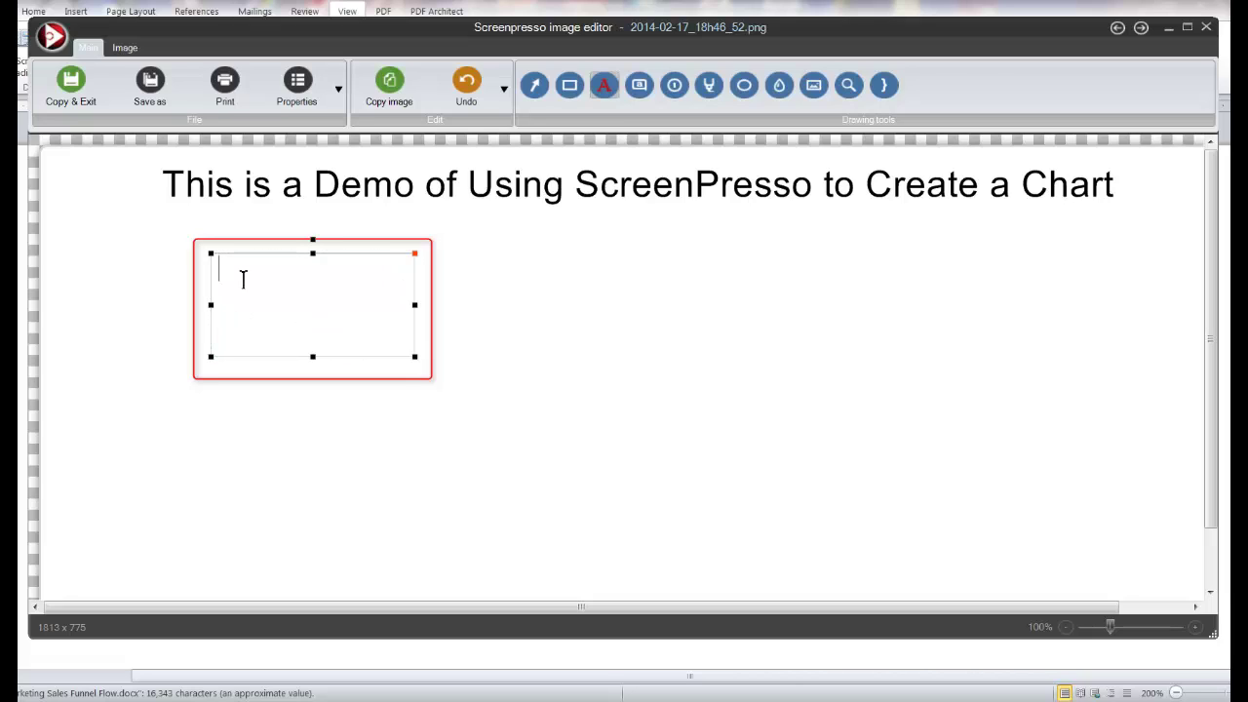
{"action": "type", "text": "This is Text in my"}
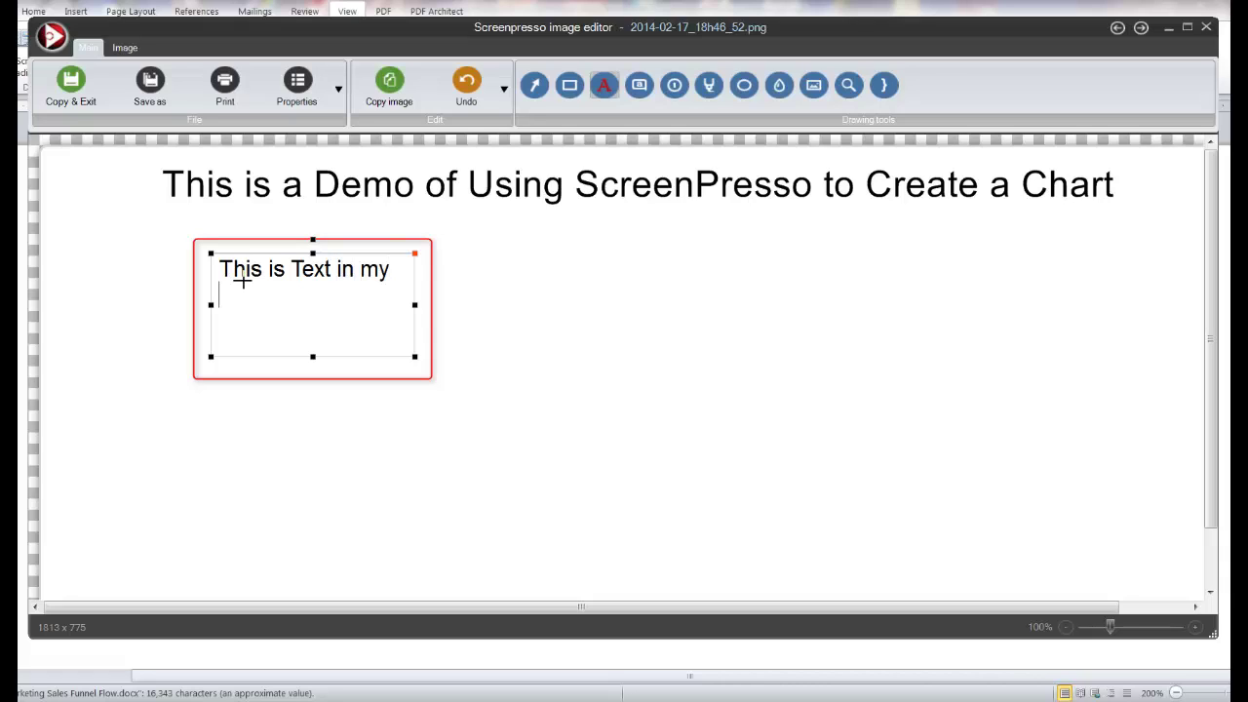
{"action": "type", "text": " box"}
Remove the box text's shadow, widen its text area, and centre the lines
{"action": "left_click", "coordinate": [414, 255]}
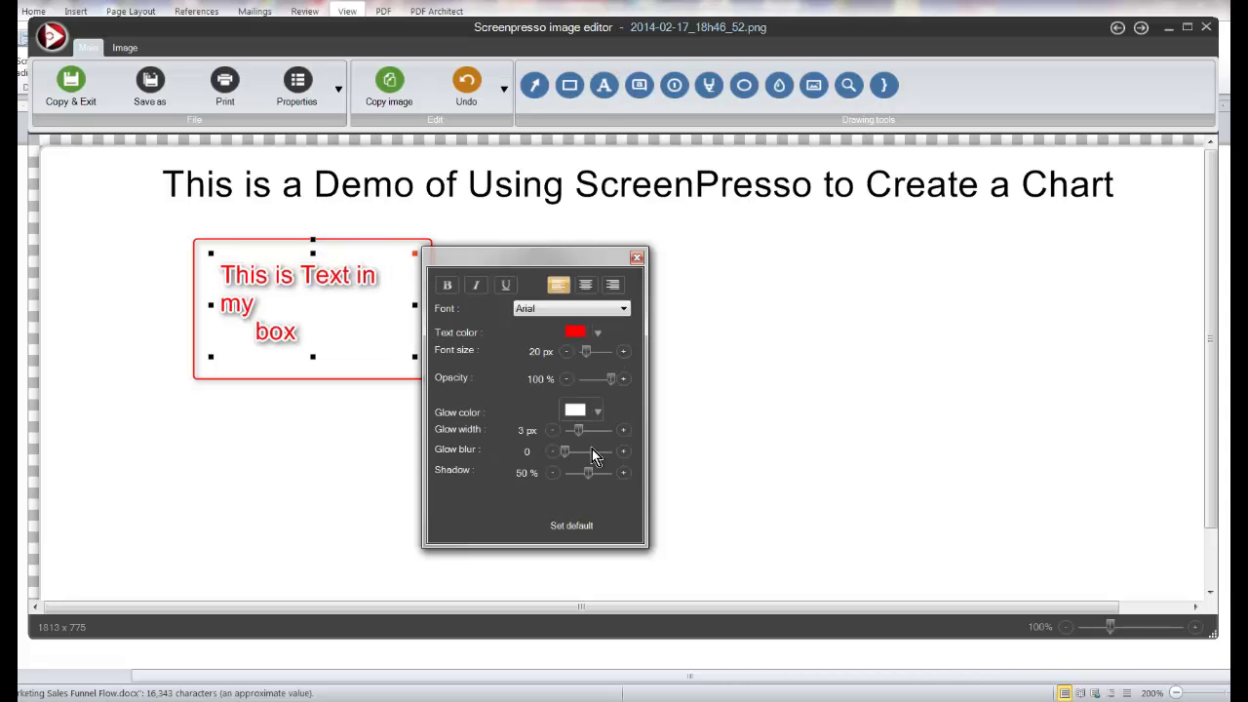
{"action": "left_click_drag", "start_coordinate": [589, 472], "coordinate": [567, 482]}
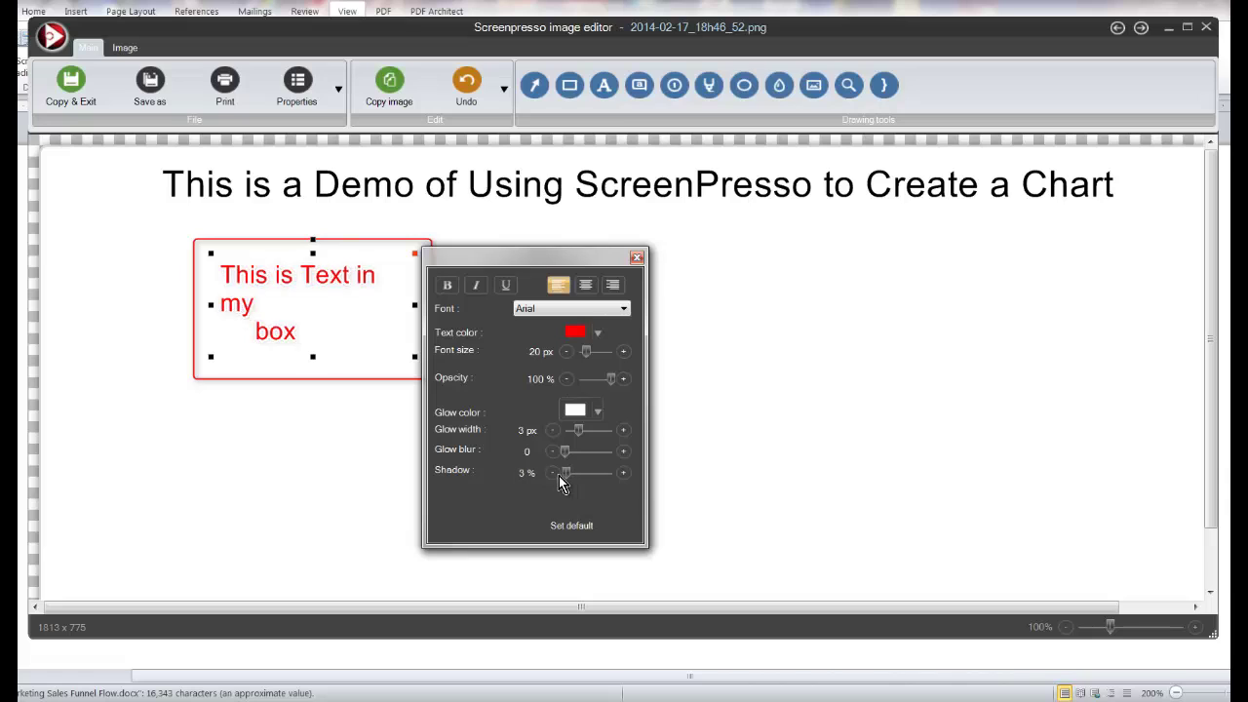
{"action": "left_click", "coordinate": [298, 450]}
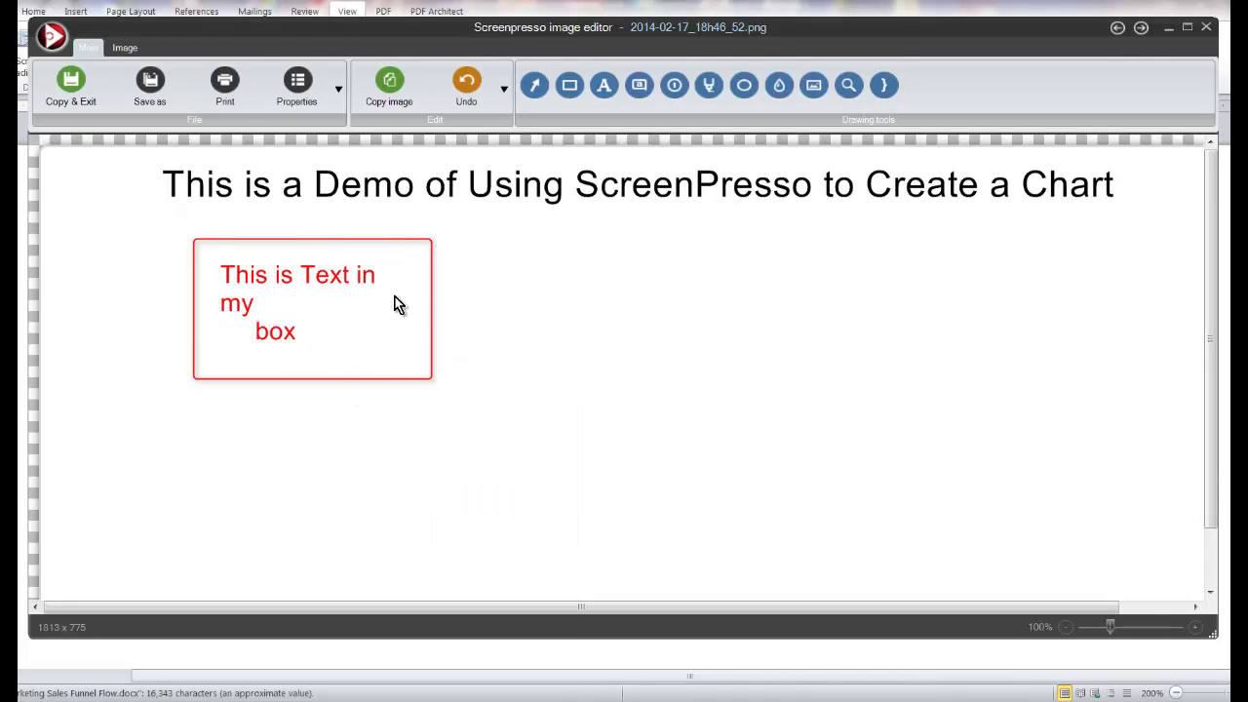
{"action": "left_click", "coordinate": [379, 303]}
{"action": "left_click_drag", "start_coordinate": [416, 306], "coordinate": [432, 312]}
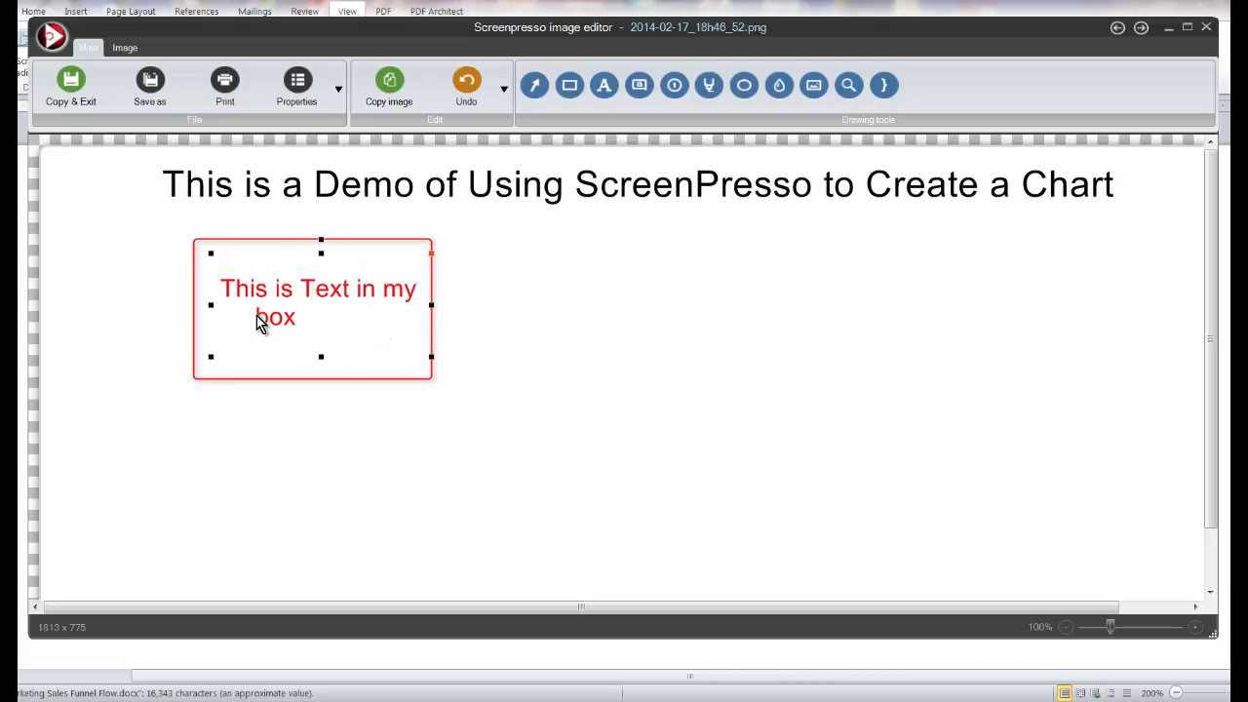
{"action": "double_click", "coordinate": [283, 294]}
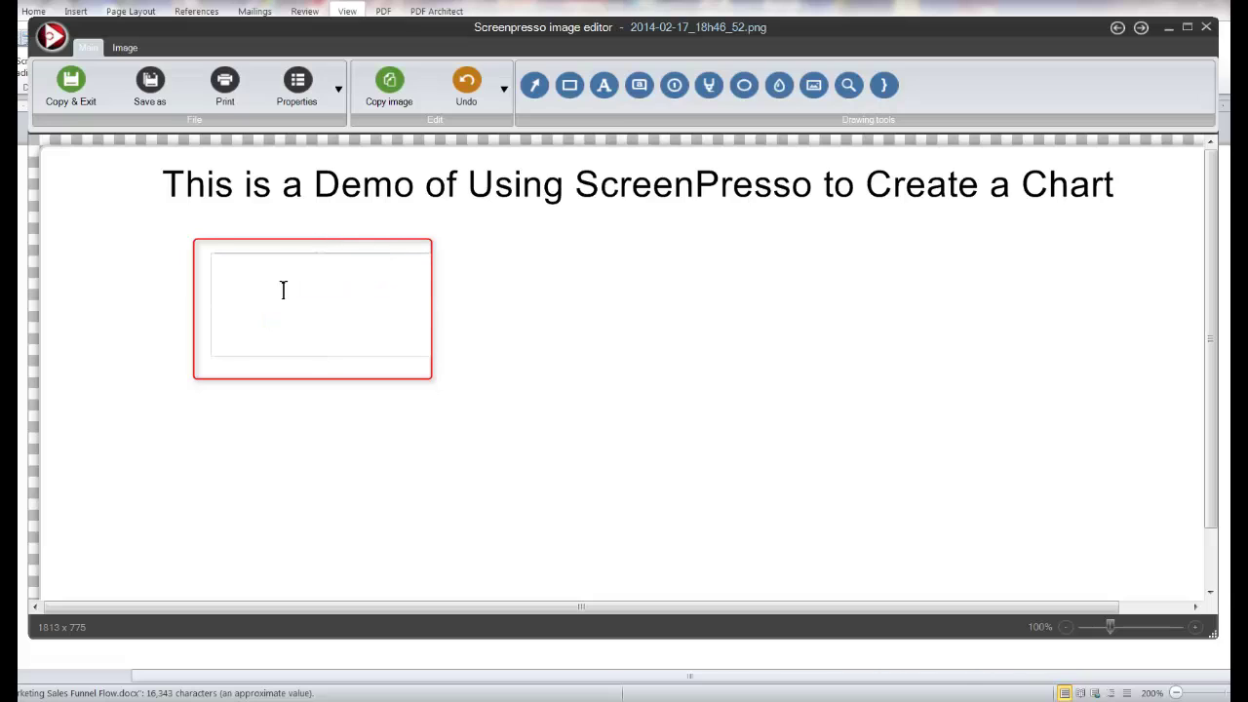
{"action": "left_click", "coordinate": [251, 297]}
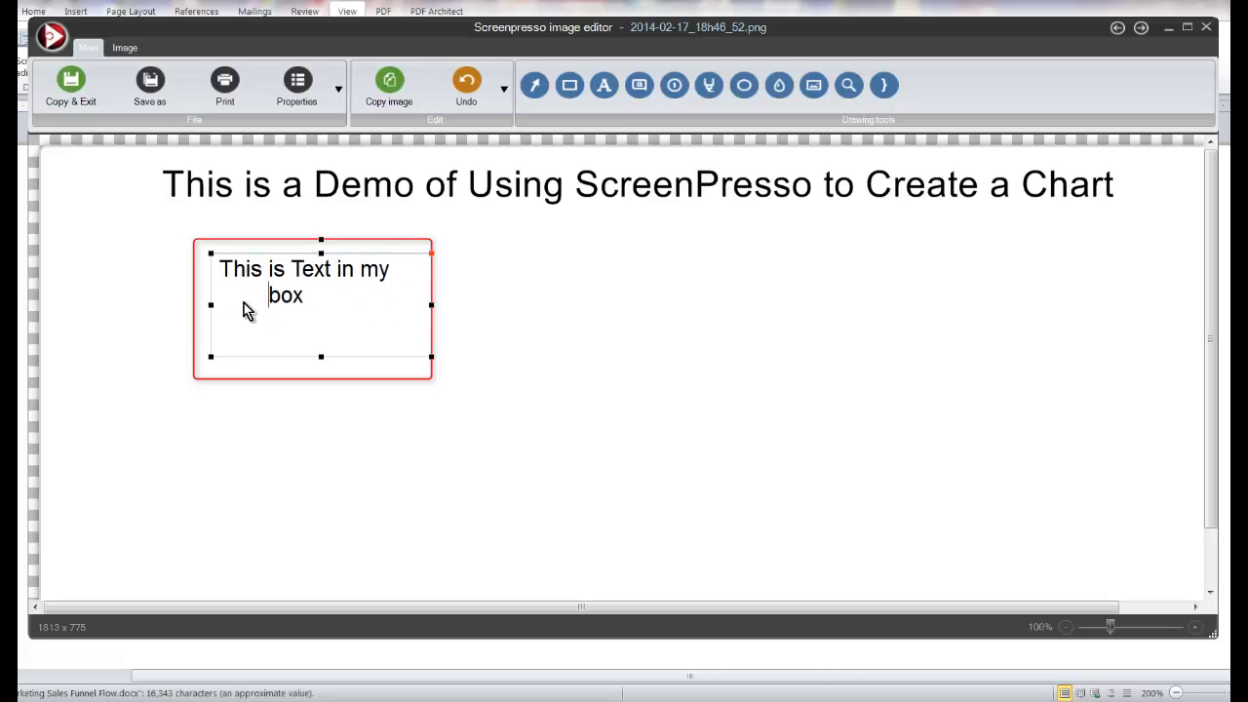
{"action": "left_click", "coordinate": [287, 438]}
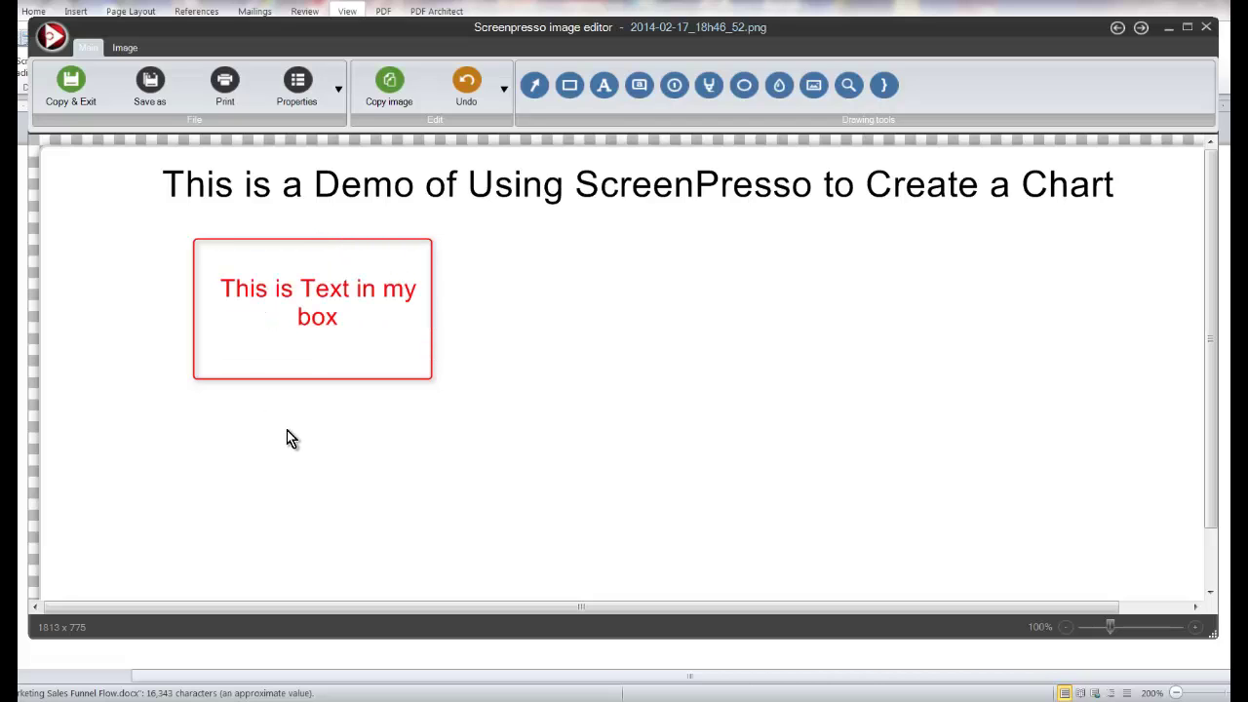
Draw a second red box on the right and join the boxes with a Simple arrow
{"action": "left_click", "coordinate": [570, 85]}
{"action": "left_click_drag", "start_coordinate": [590, 237], "coordinate": [860, 373]}
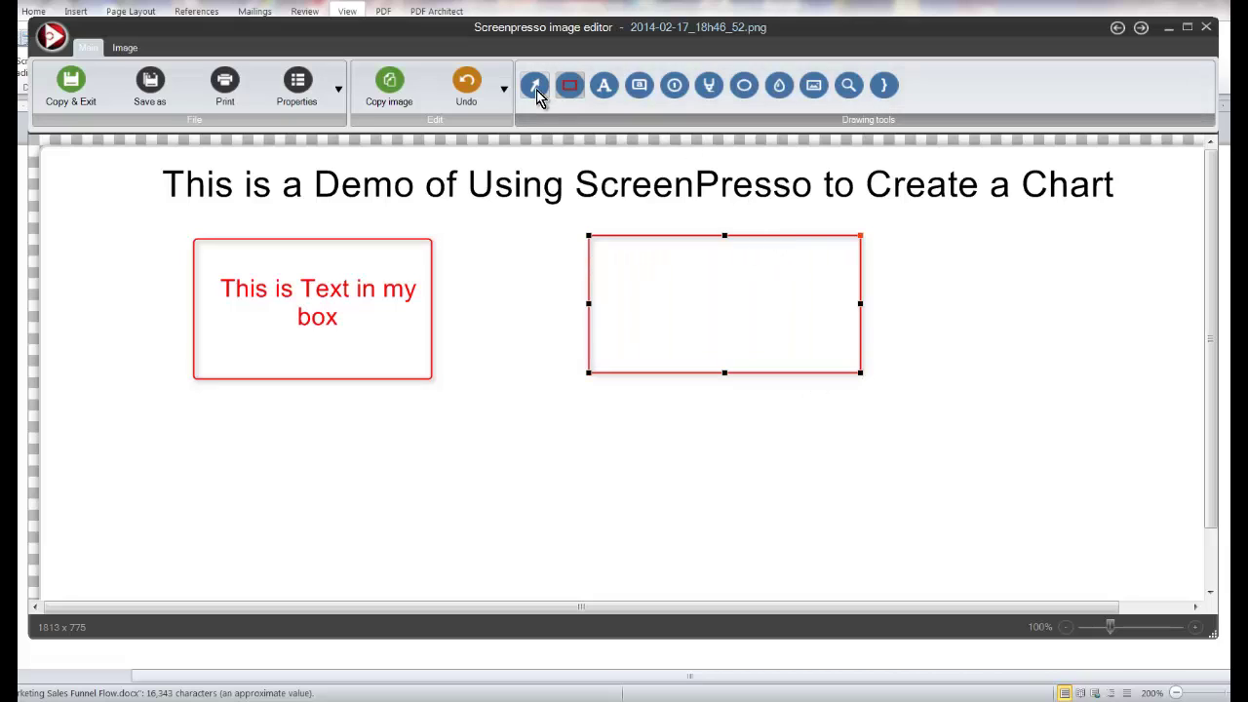
{"action": "left_click", "coordinate": [534, 87]}
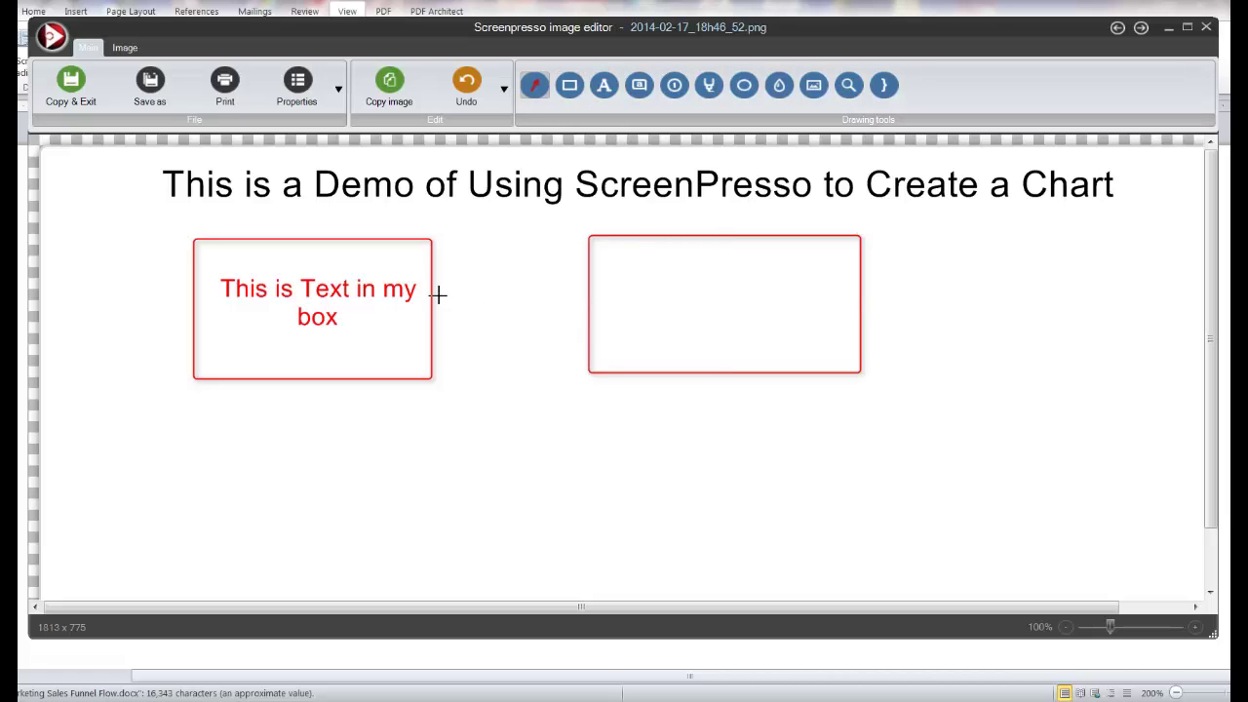
{"action": "left_click_drag", "start_coordinate": [435, 296], "coordinate": [594, 296]}
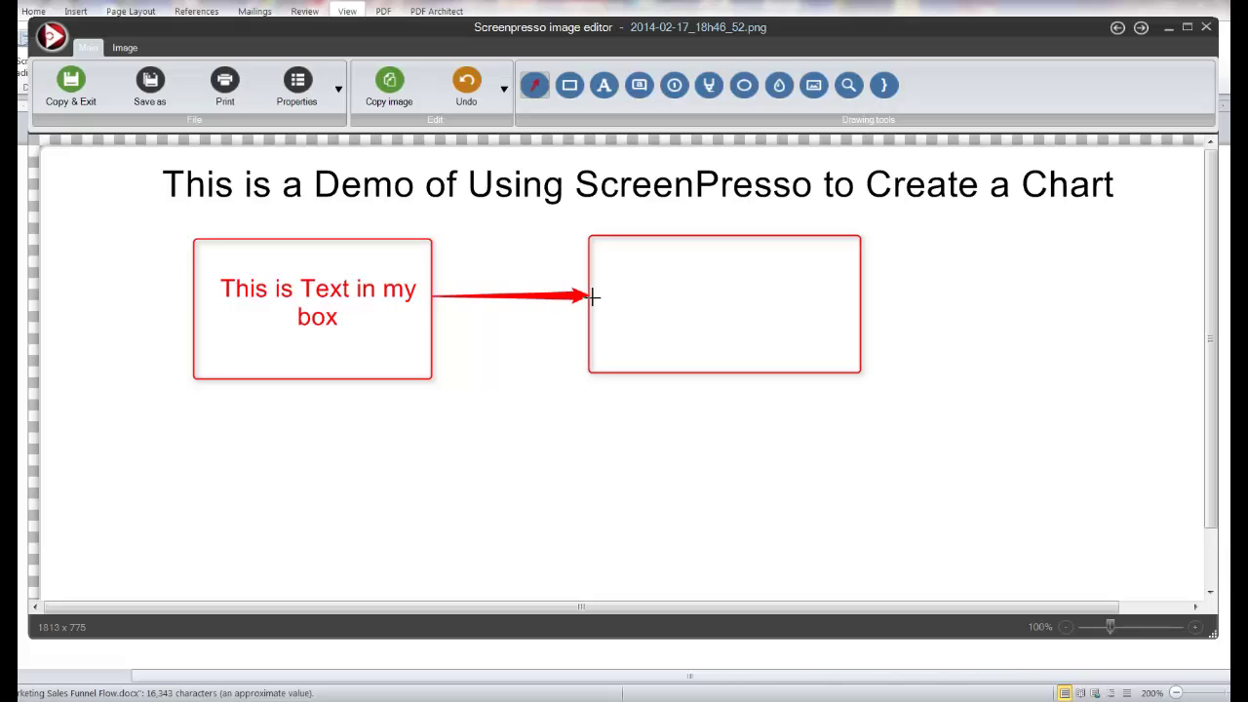
{"action": "left_click", "coordinate": [431, 297]}
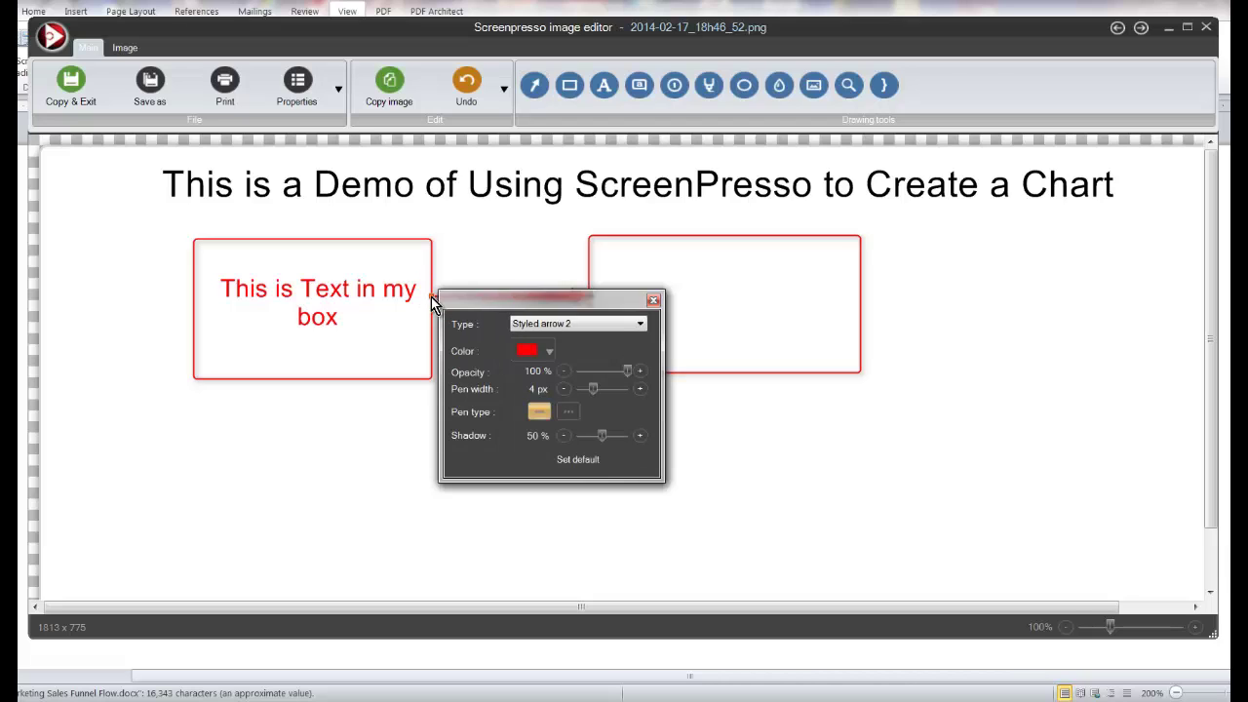
{"action": "left_click", "coordinate": [551, 327]}
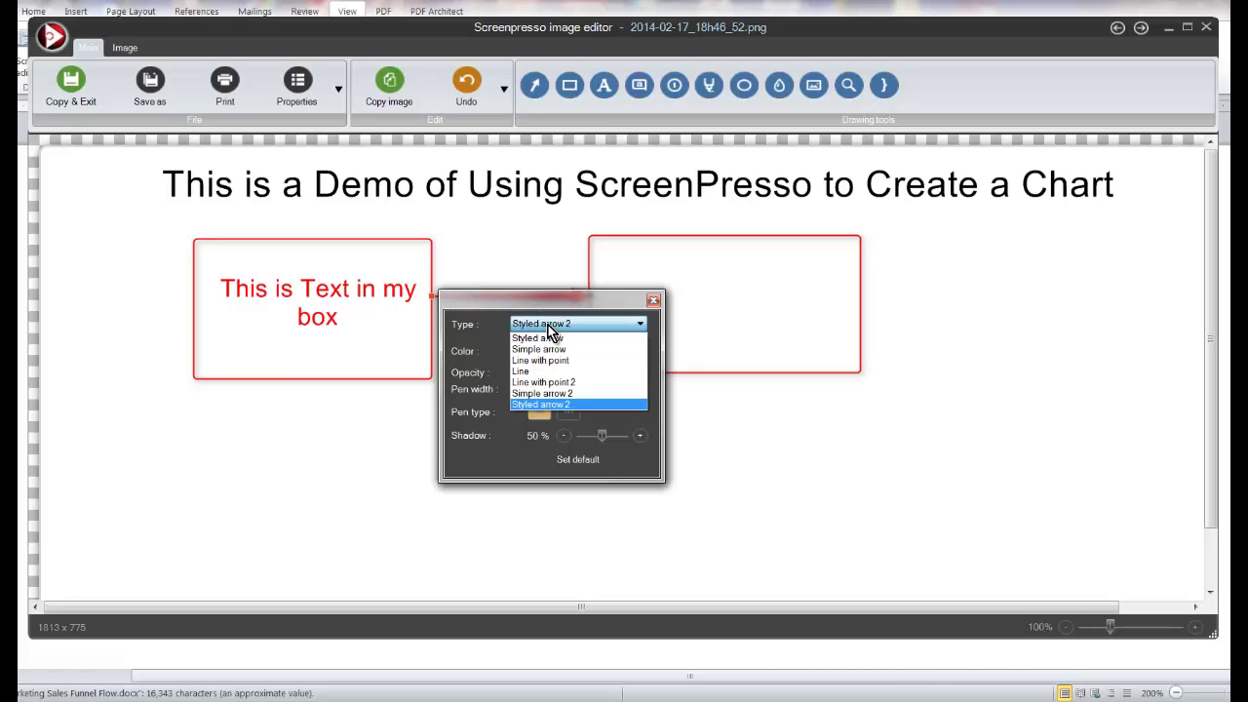
{"action": "left_click", "coordinate": [554, 350]}
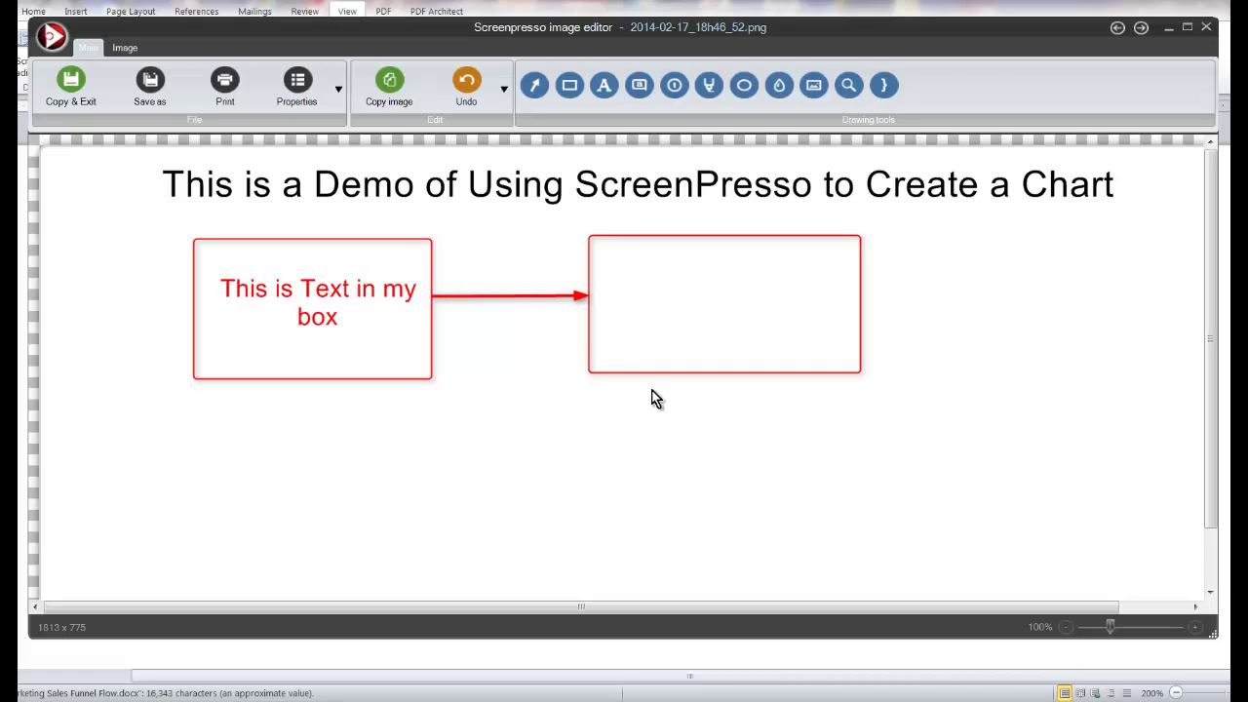
Save a copy of the chart as Demo-Chart.png in the eBay pictures folder
{"action": "left_click", "coordinate": [156, 92]}
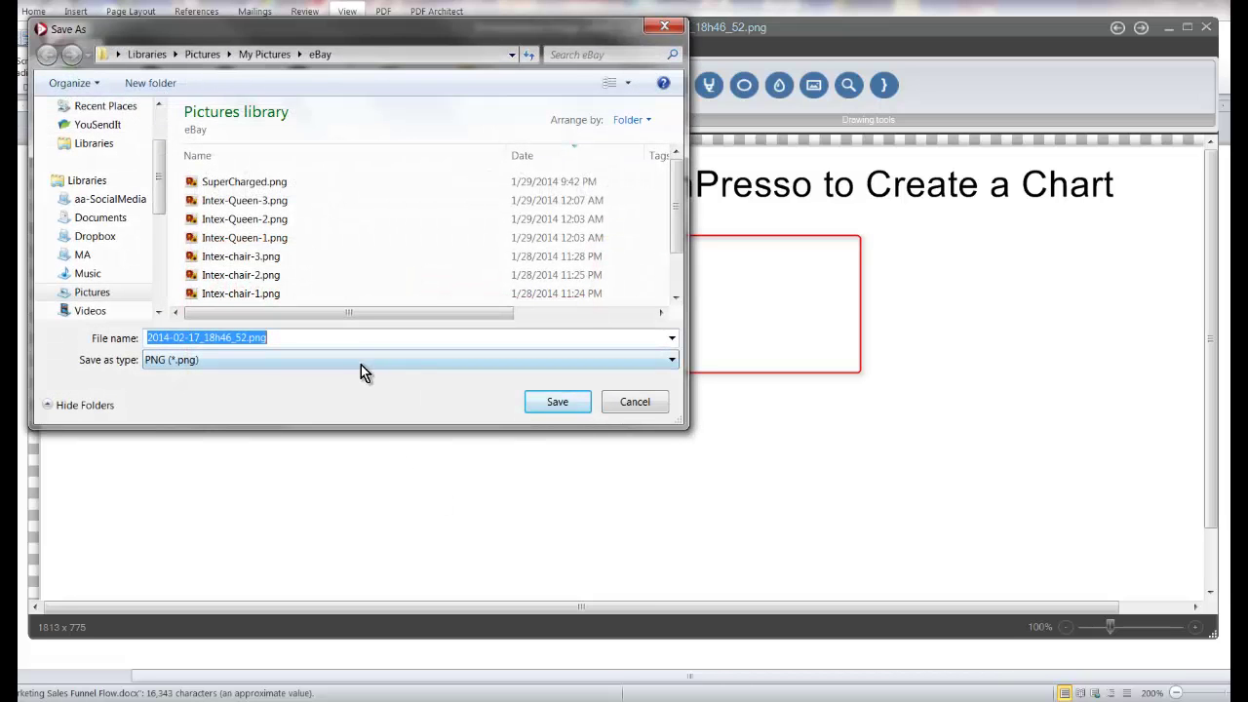
{"action": "left_click", "coordinate": [314, 337]}
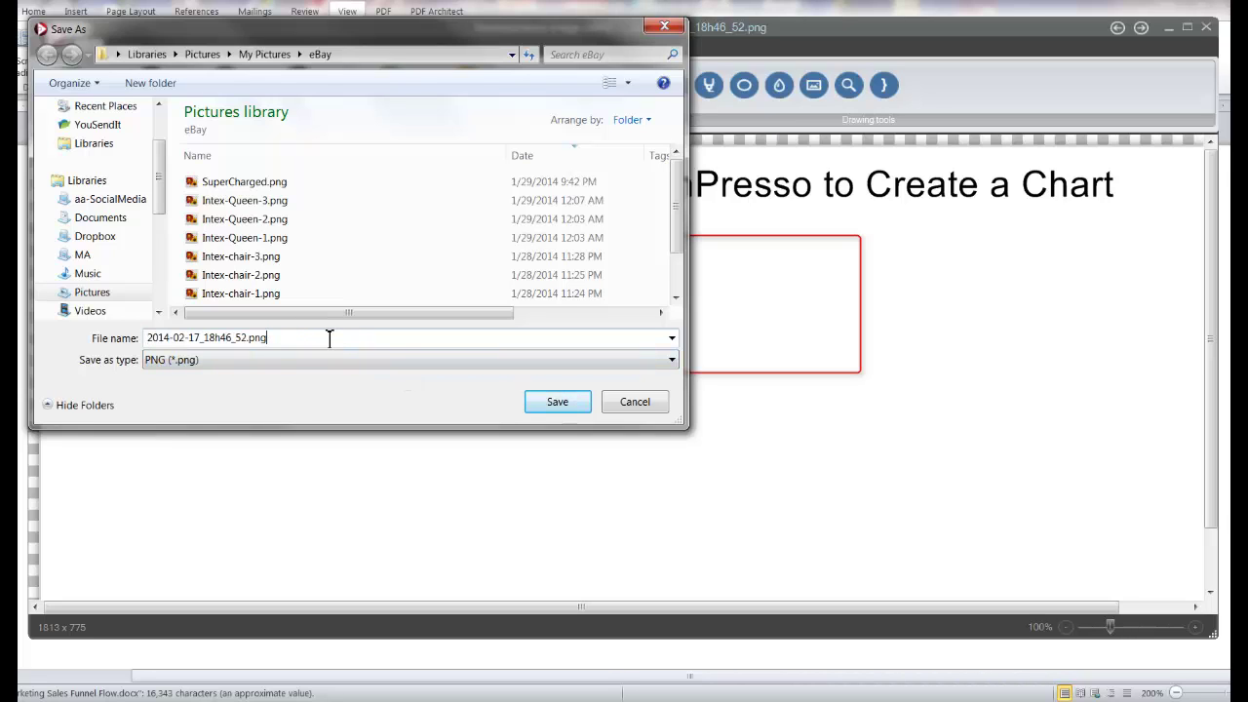
{"action": "key", "text": "shift+Right"}
{"action": "key", "text": "shift+Right"}
{"action": "key", "text": "shift+Right"}
{"action": "key", "text": "shift+Right"}
{"action": "key", "text": "shift+Right"}
{"action": "key", "text": "shift+Right"}
{"action": "key", "text": "shift+Right"}
{"action": "key", "text": "shift+Right"}
{"action": "key", "text": "shift+Right"}
{"action": "key", "text": "shift+Right"}
{"action": "key", "text": "shift+Right"}
{"action": "key", "text": "shift+Right"}
{"action": "key", "text": "shift+Right"}
{"action": "key", "text": "shift+Right"}
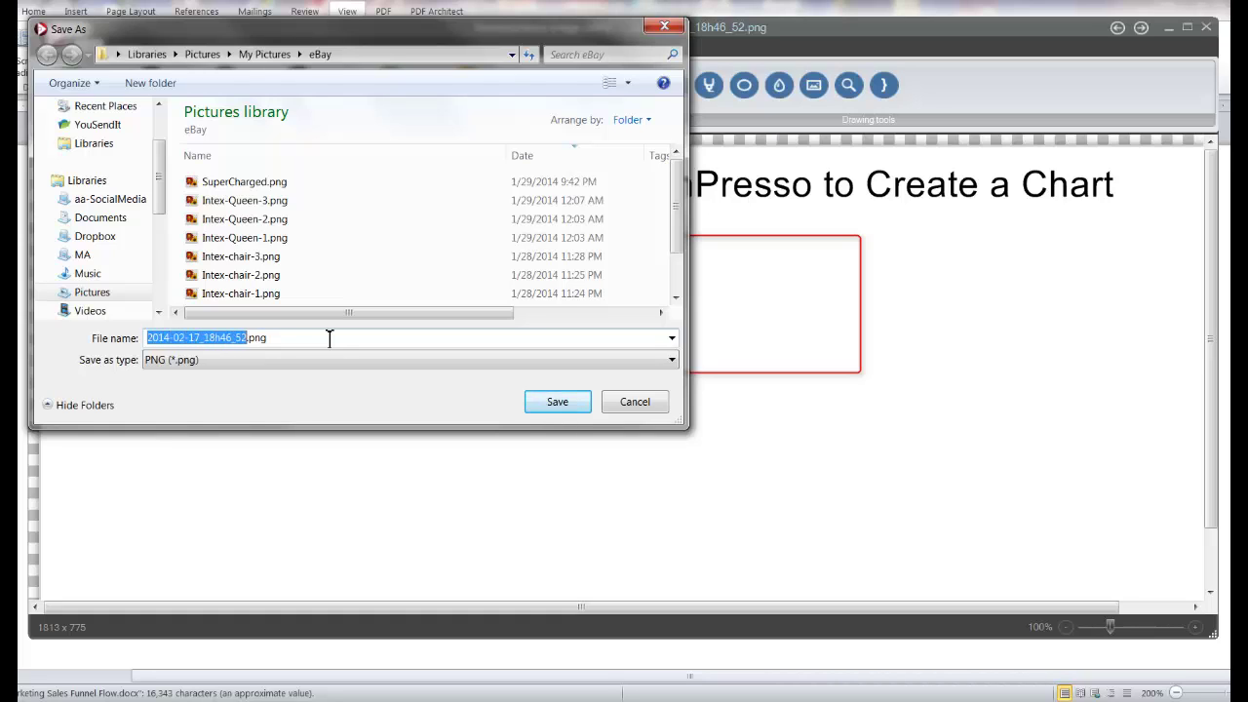
{"action": "type", "text": "Demo"}
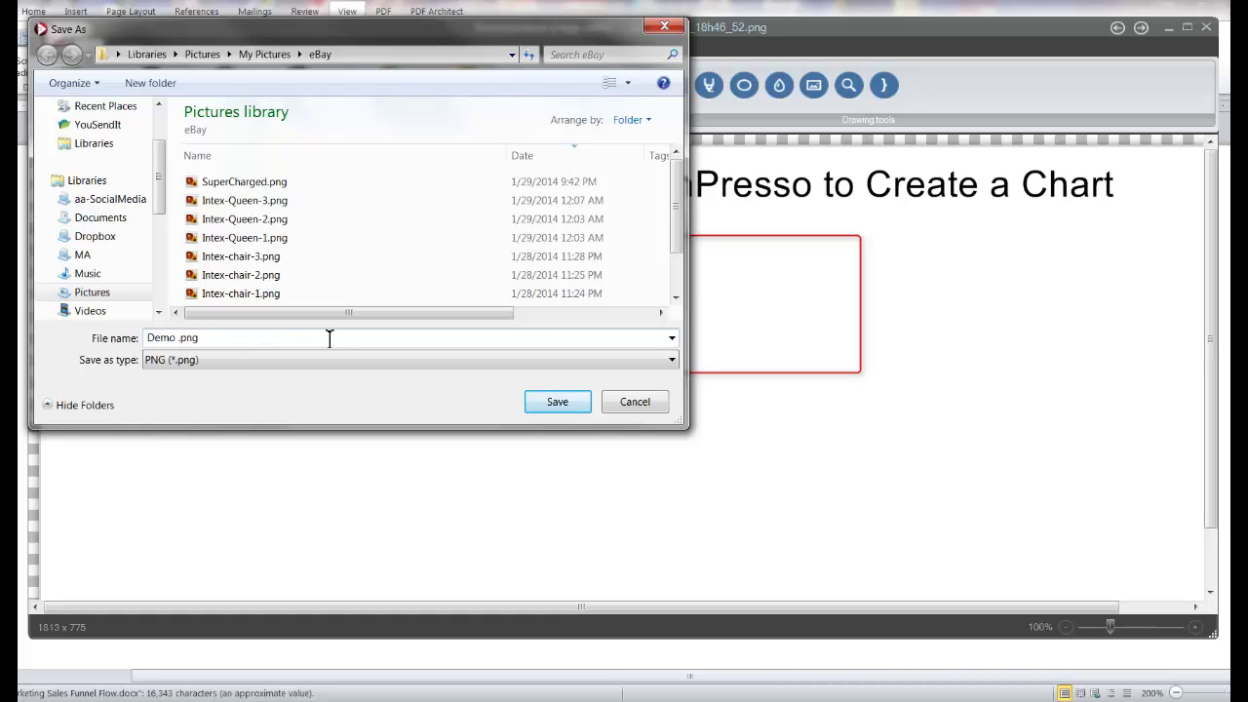
{"action": "key", "text": "BackSpace"}
{"action": "type", "text": "-Chart"}
{"action": "left_click", "coordinate": [568, 408]}
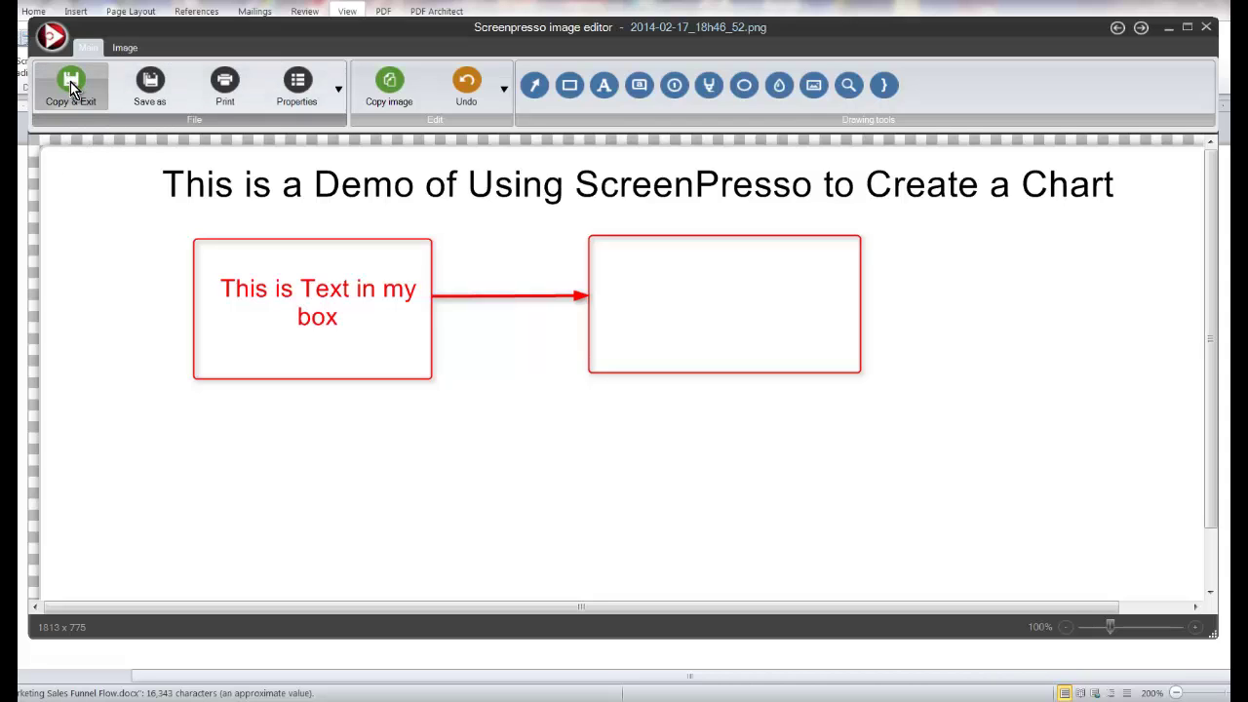
Copy the chart and paste it below 'Here is the Whole Flow' in Internet Marketing Sales Funnel Flow.docx
{"action": "left_click", "coordinate": [70, 82]}
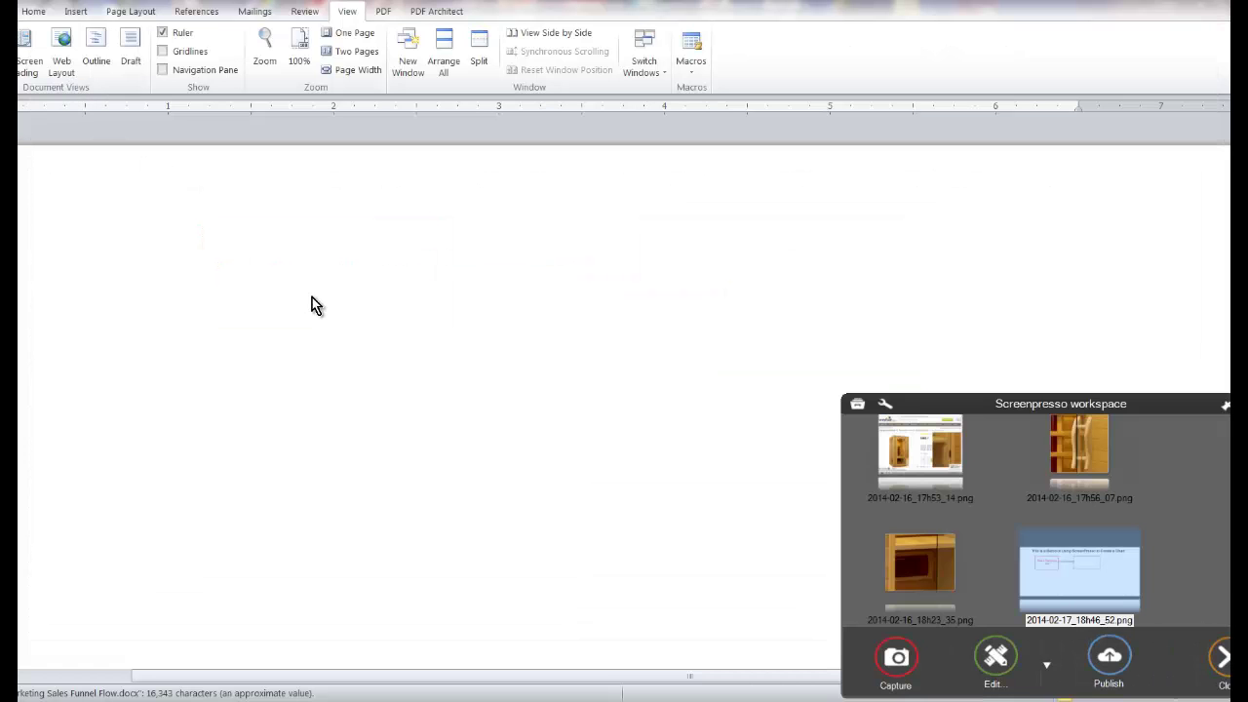
{"action": "key", "text": "alt+Tab"}
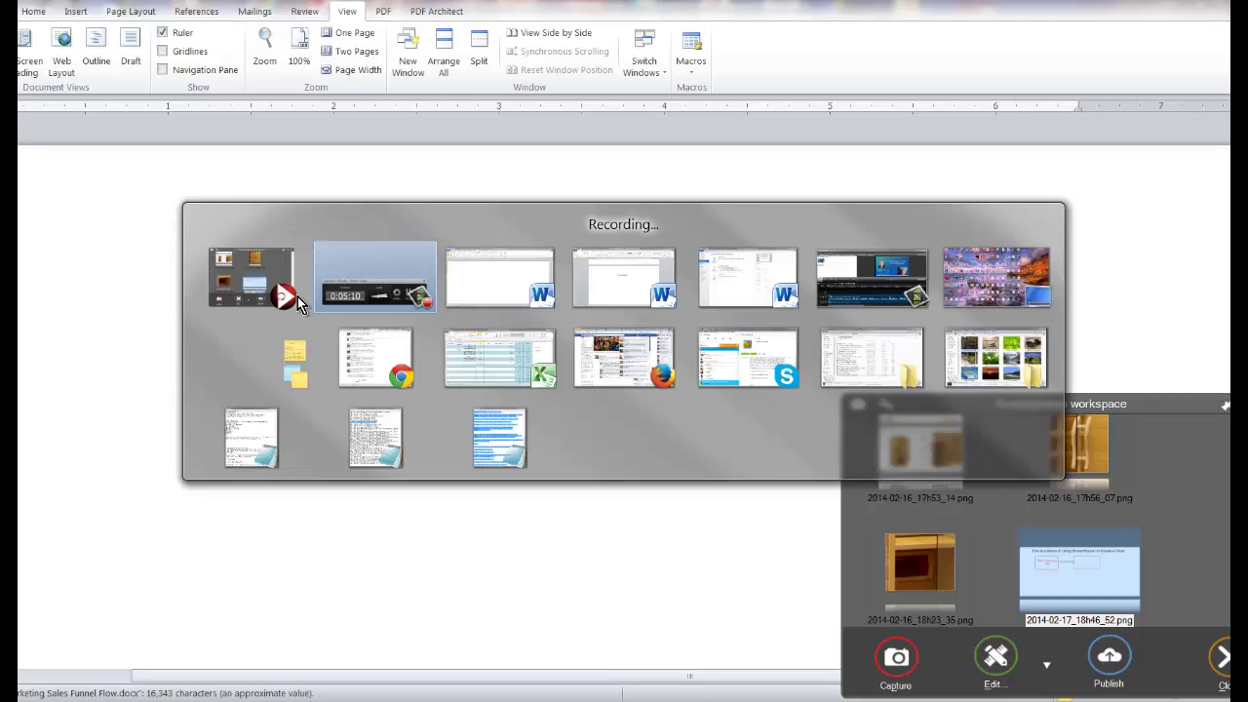
{"action": "key", "text": "alt+Tab"}
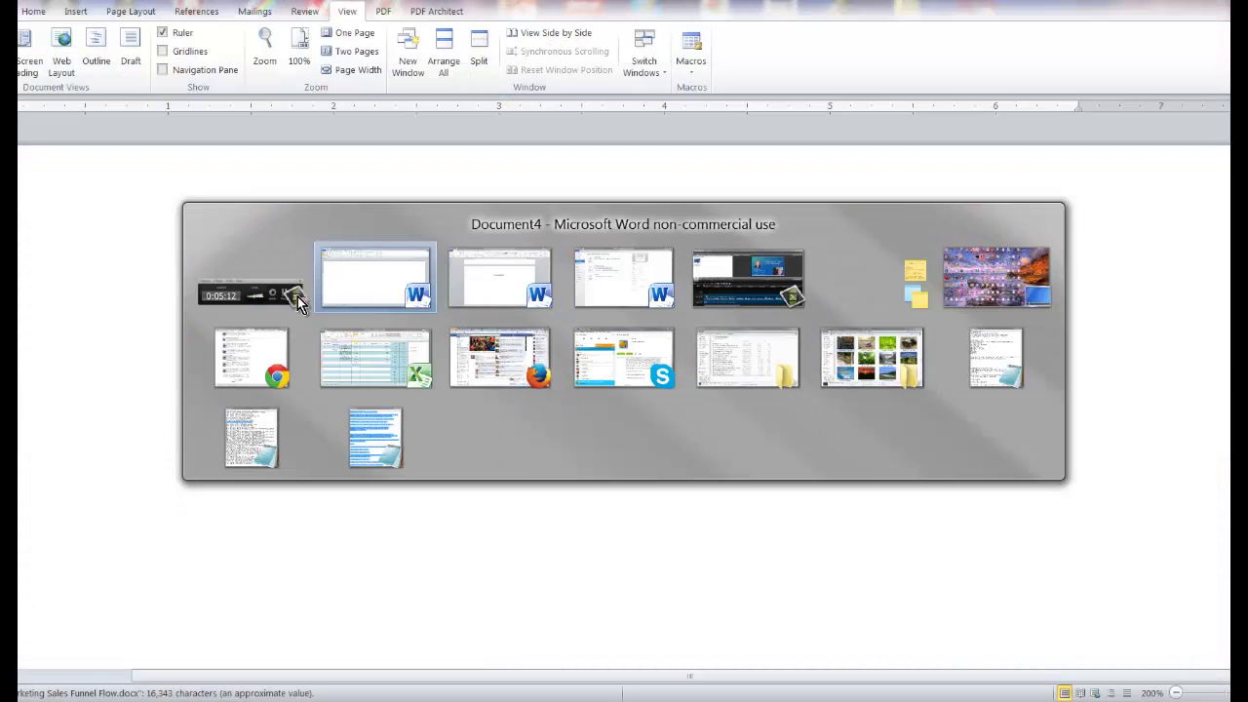
{"action": "key", "text": "alt+Tab"}
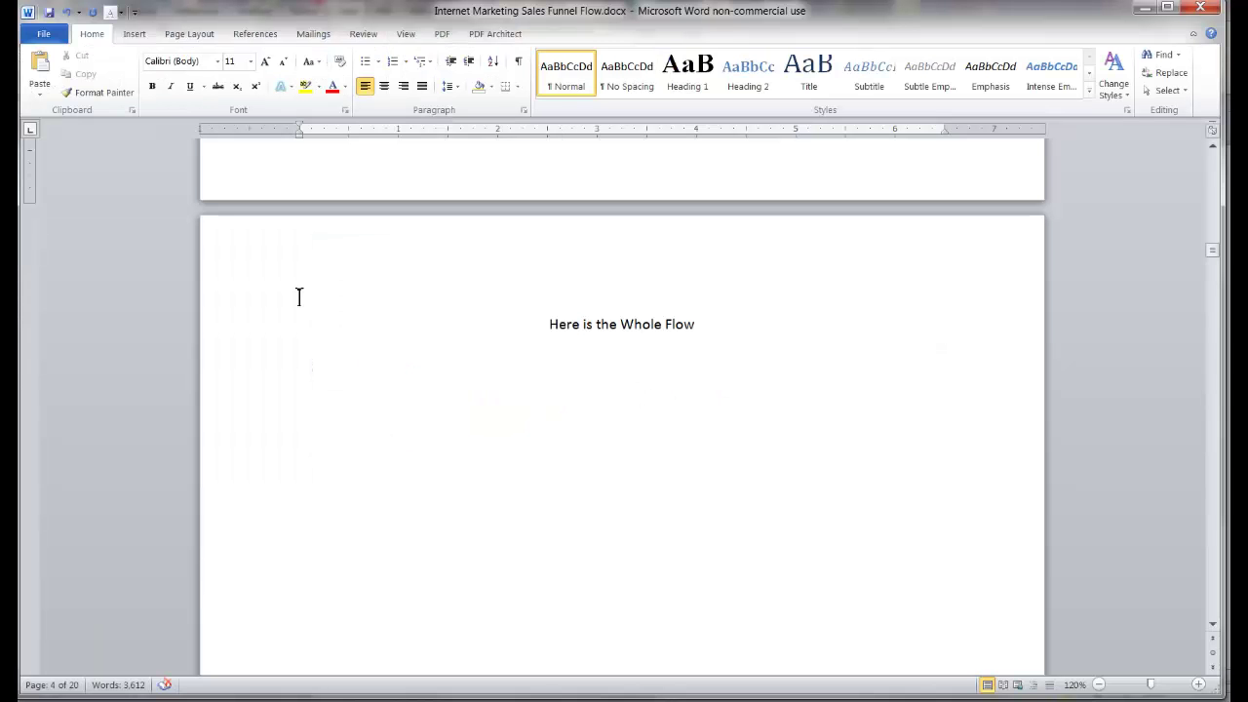
{"action": "left_click", "coordinate": [626, 351]}
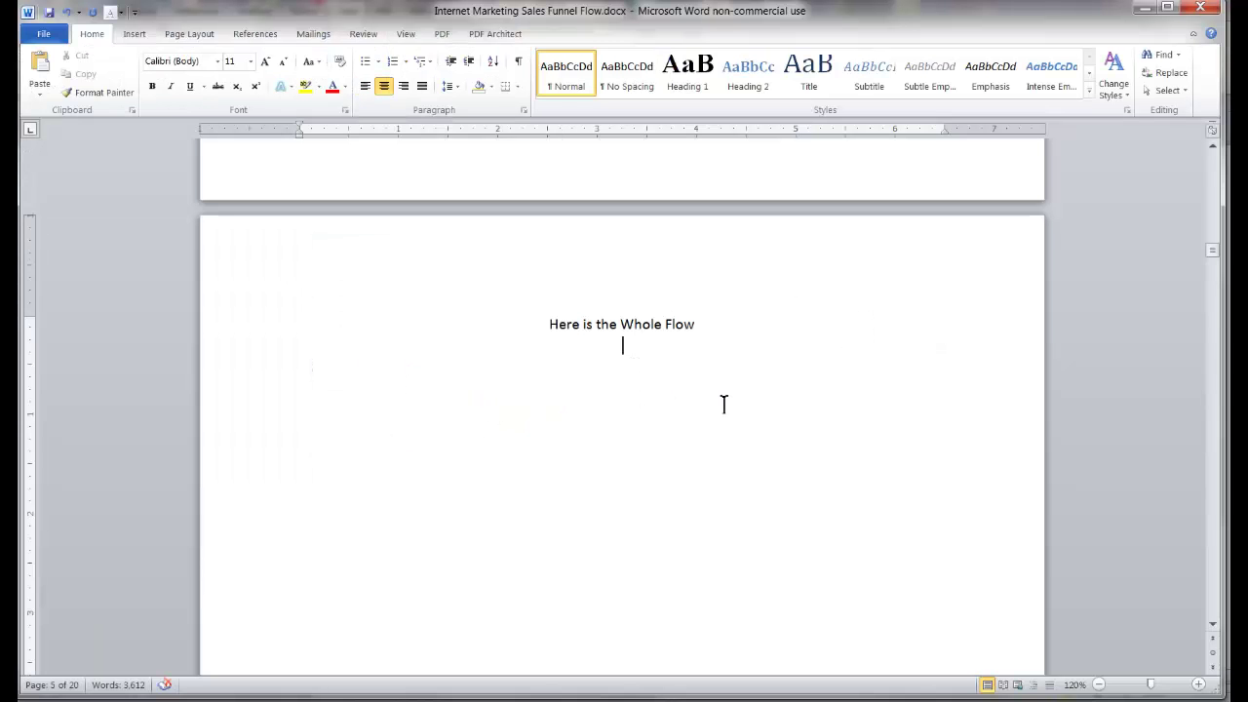
{"action": "key", "text": "ctrl+v"}
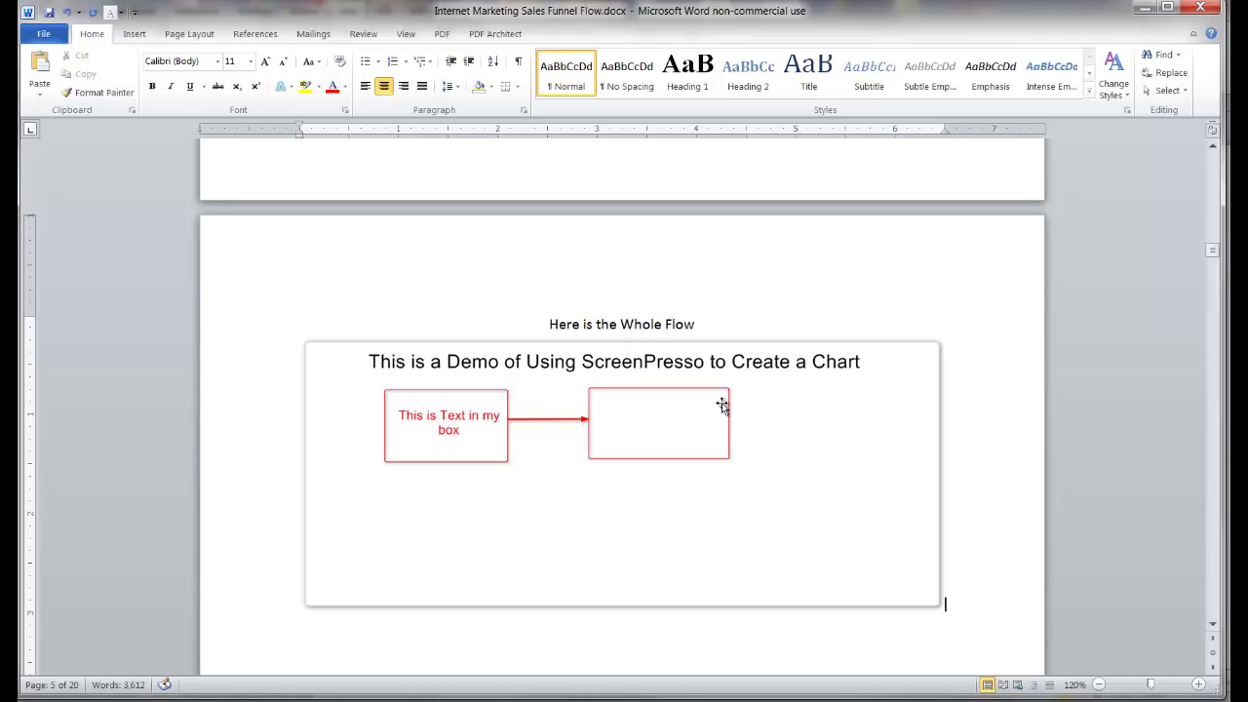
{"action": "left_click", "coordinate": [739, 529]}
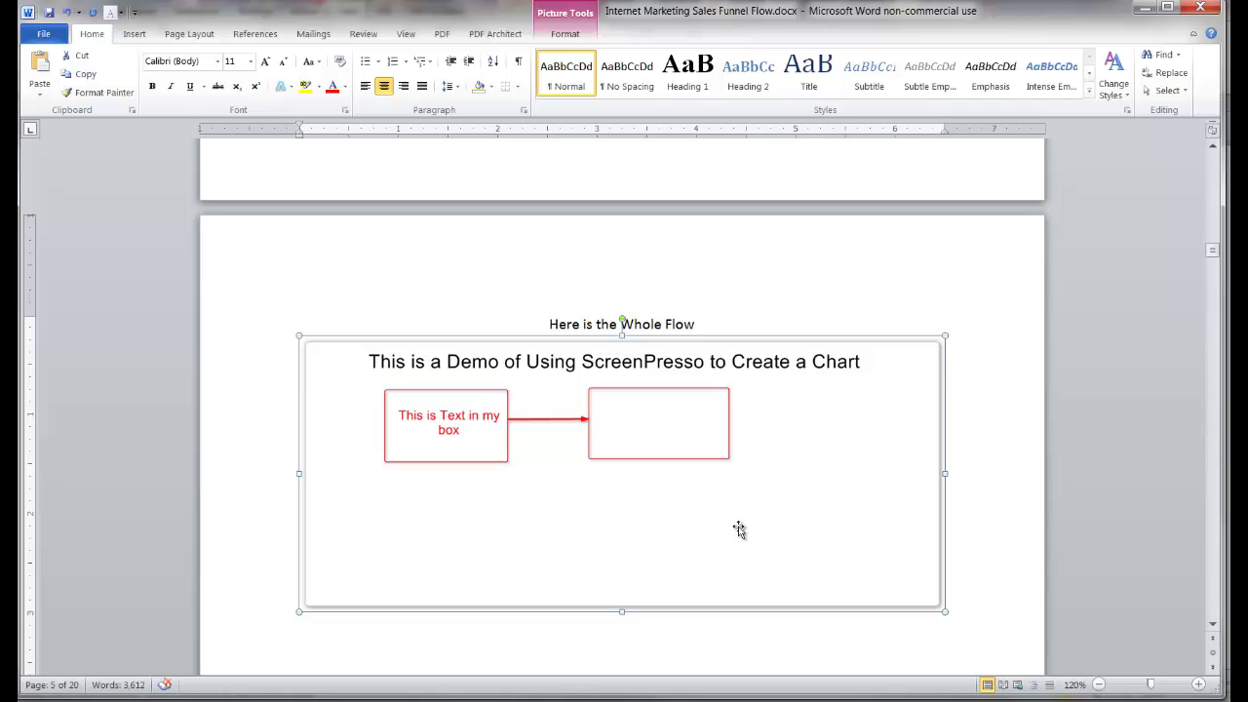
Scroll through the Info Product Flow chart and its numbered notes, then switch to the other Word window
{"action": "scroll", "coordinate": [739, 530], "scroll_direction": "down", "scroll_amount": 10}
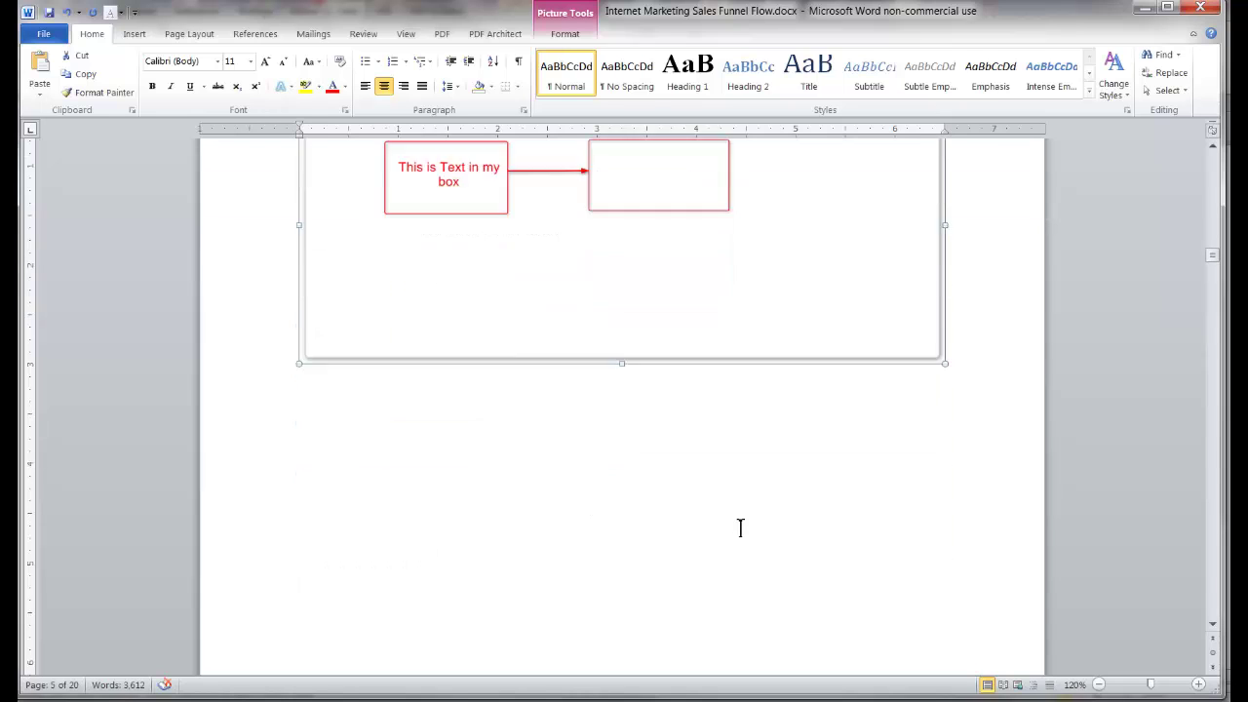
{"action": "scroll", "coordinate": [739, 526], "scroll_direction": "down", "scroll_amount": 8}
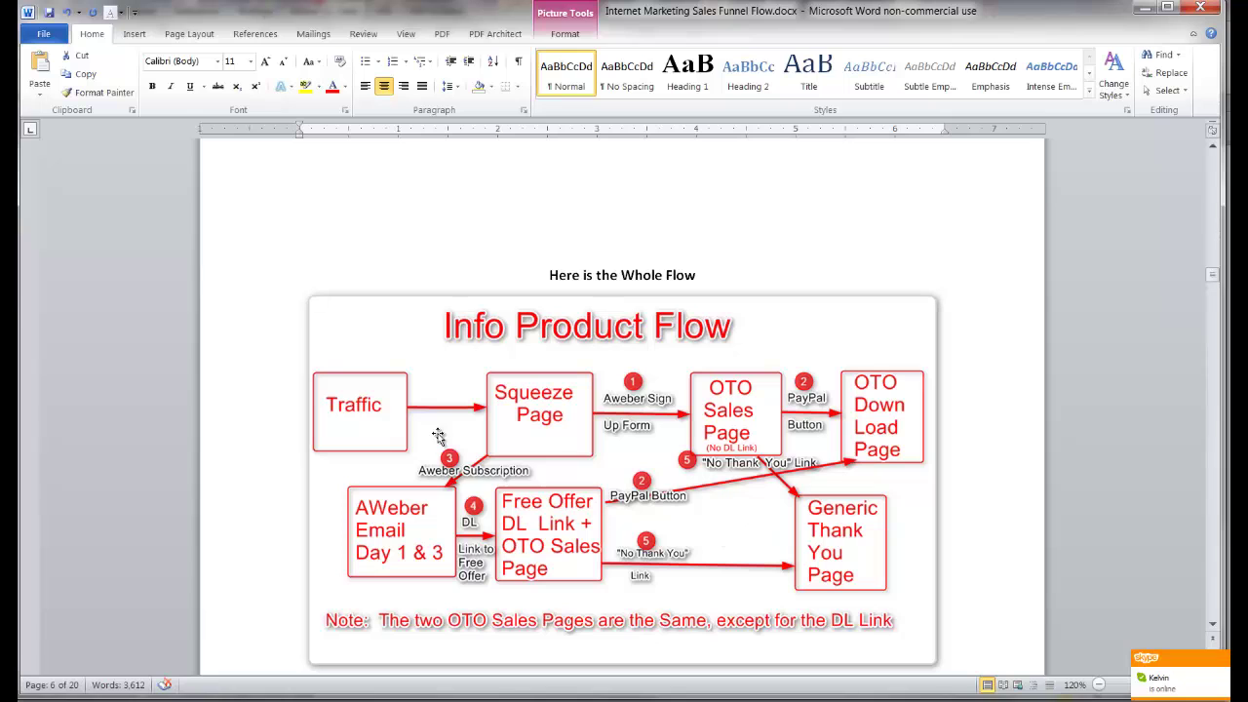
{"action": "scroll", "coordinate": [762, 596], "scroll_direction": "down", "scroll_amount": 8}
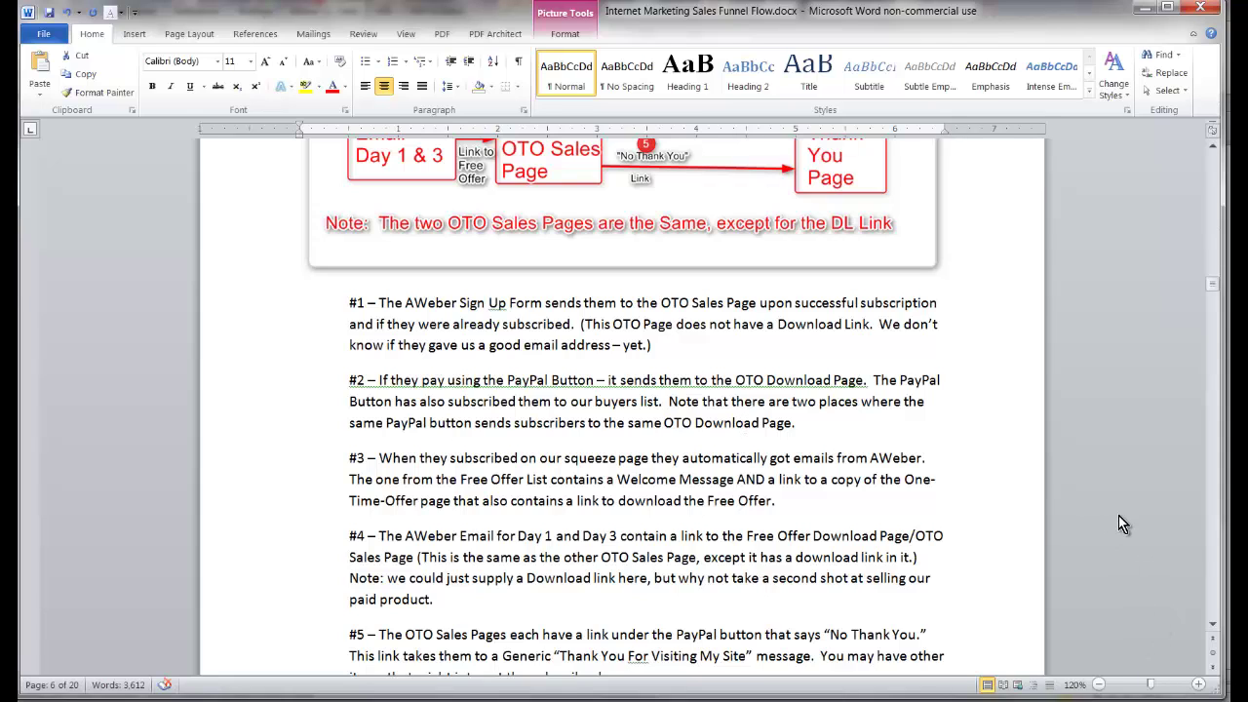
{"action": "key", "text": "alt+Tab"}
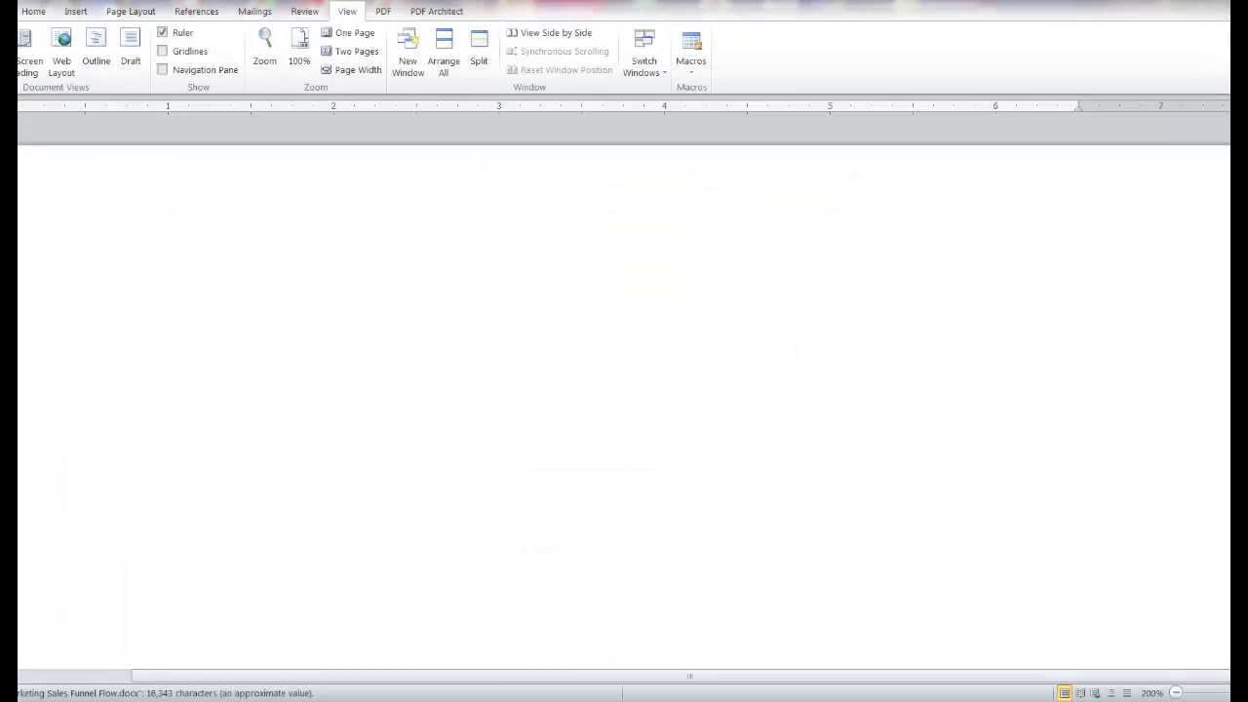
Reopen the saved chart capture for editing from the Screenpresso workspace in the tray
{"action": "left_click", "coordinate": [1159, 700]}
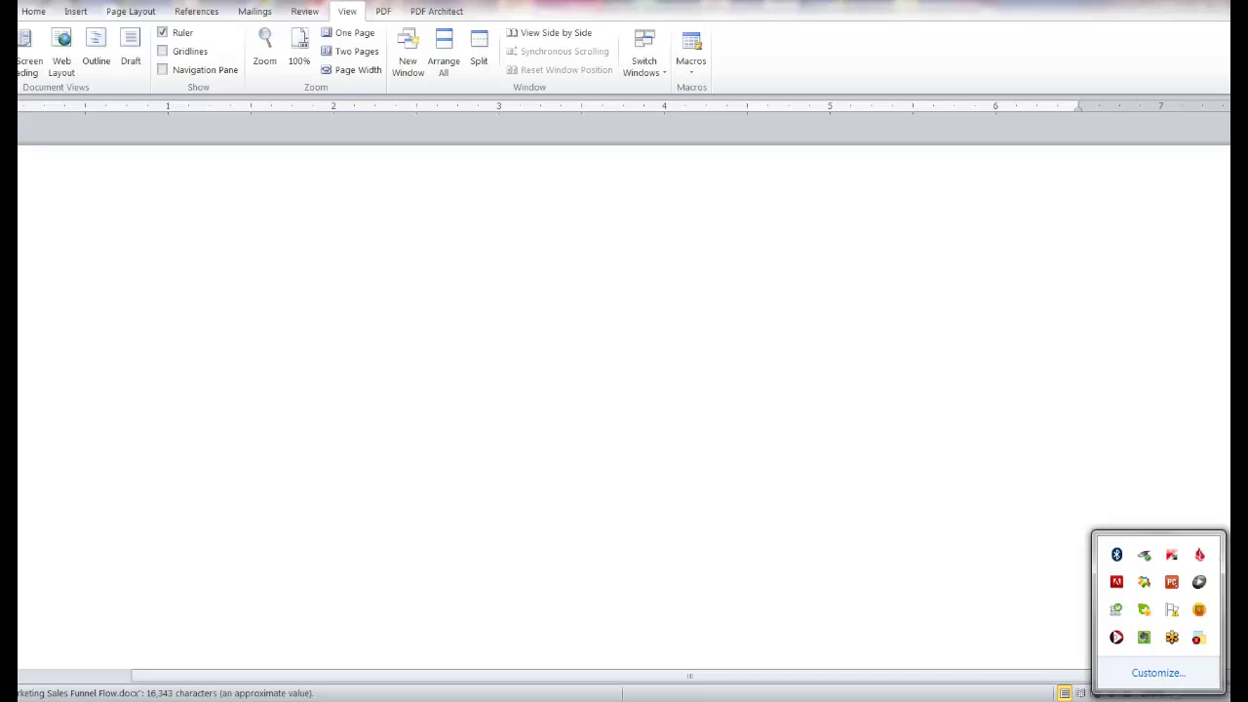
{"action": "left_click", "coordinate": [1118, 639]}
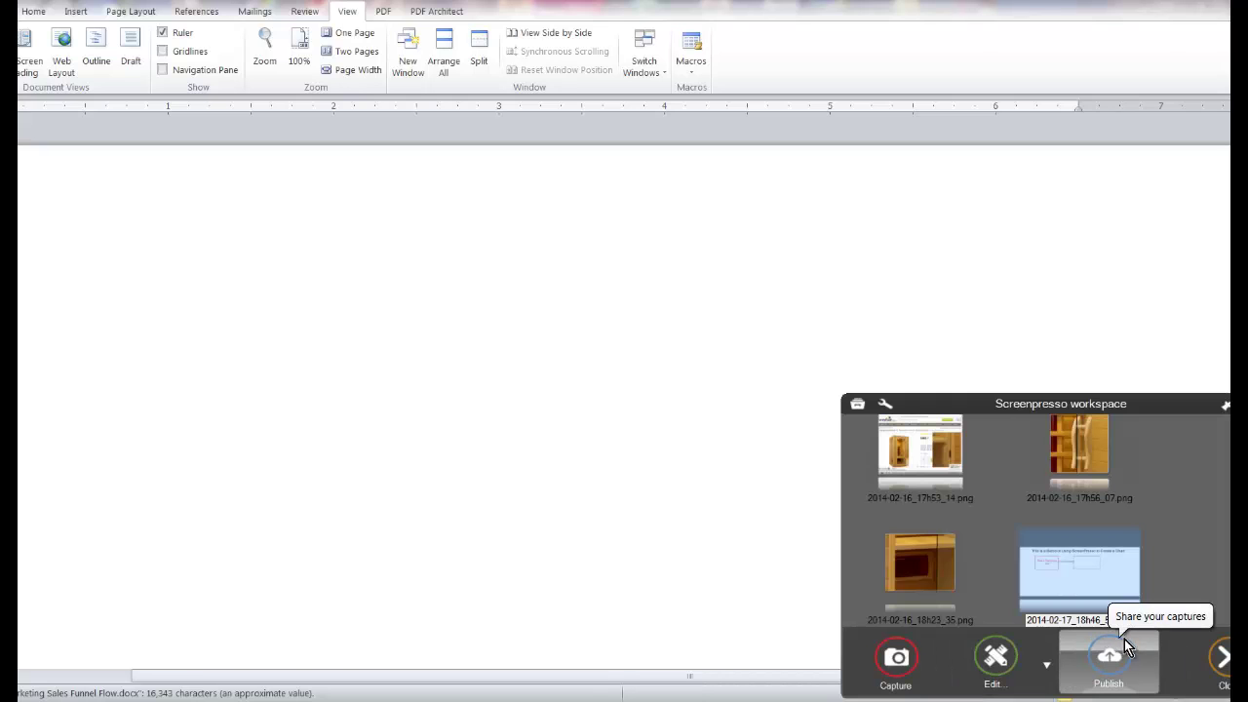
{"action": "left_click", "coordinate": [1110, 579]}
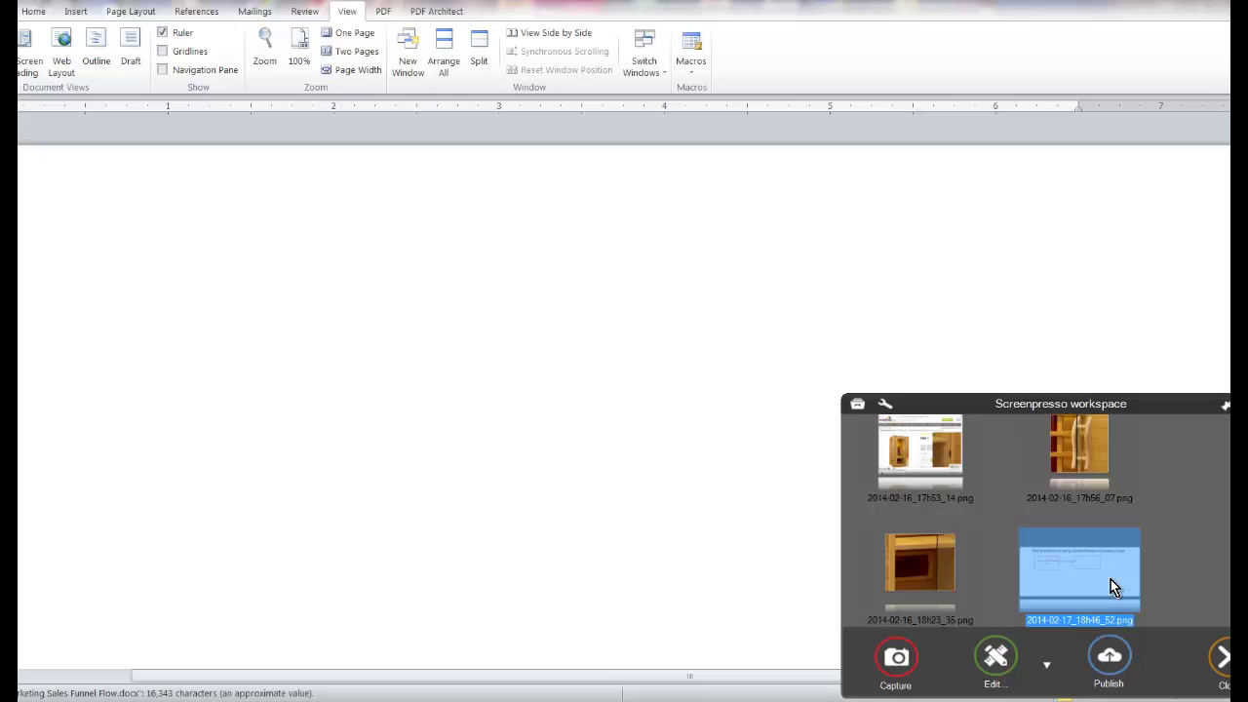
{"action": "double_click", "coordinate": [1112, 579]}
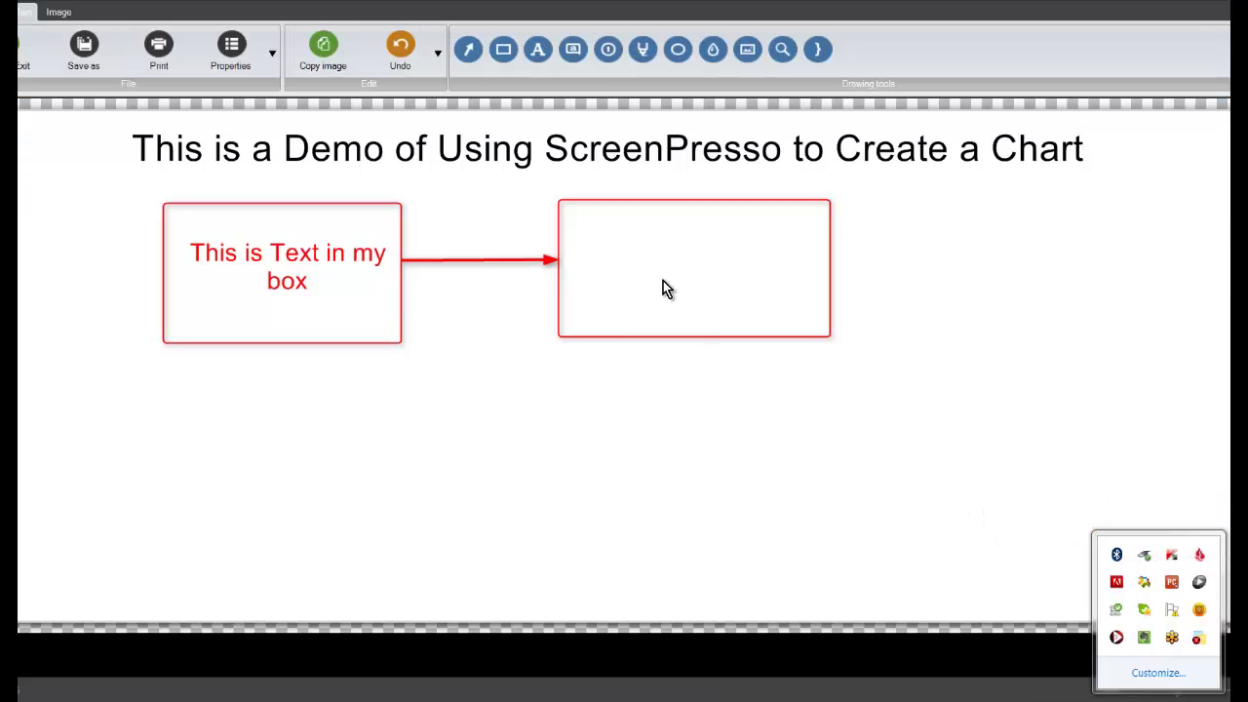
Shift the red boxes and text right, then extend the arrow to the right box's edge
{"action": "left_click_drag", "start_coordinate": [663, 283], "coordinate": [865, 332]}
{"action": "left_click_drag", "start_coordinate": [501, 262], "coordinate": [604, 317]}
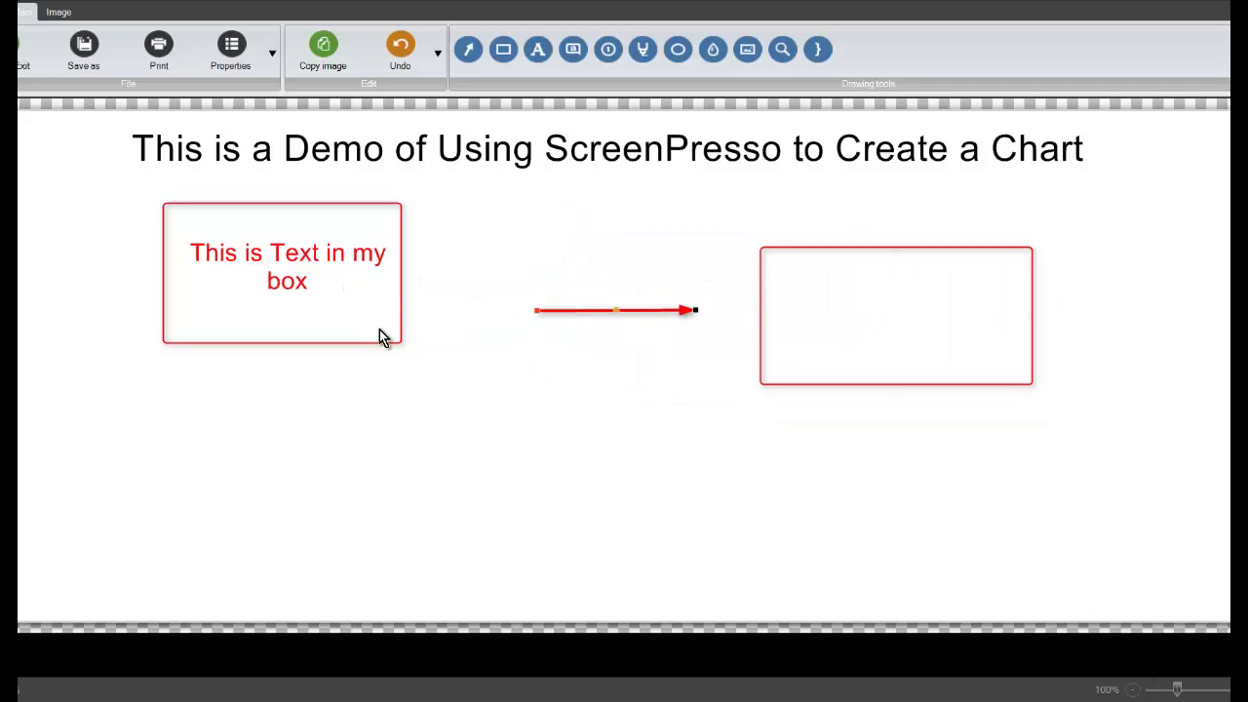
{"action": "left_click_drag", "start_coordinate": [381, 337], "coordinate": [449, 345]}
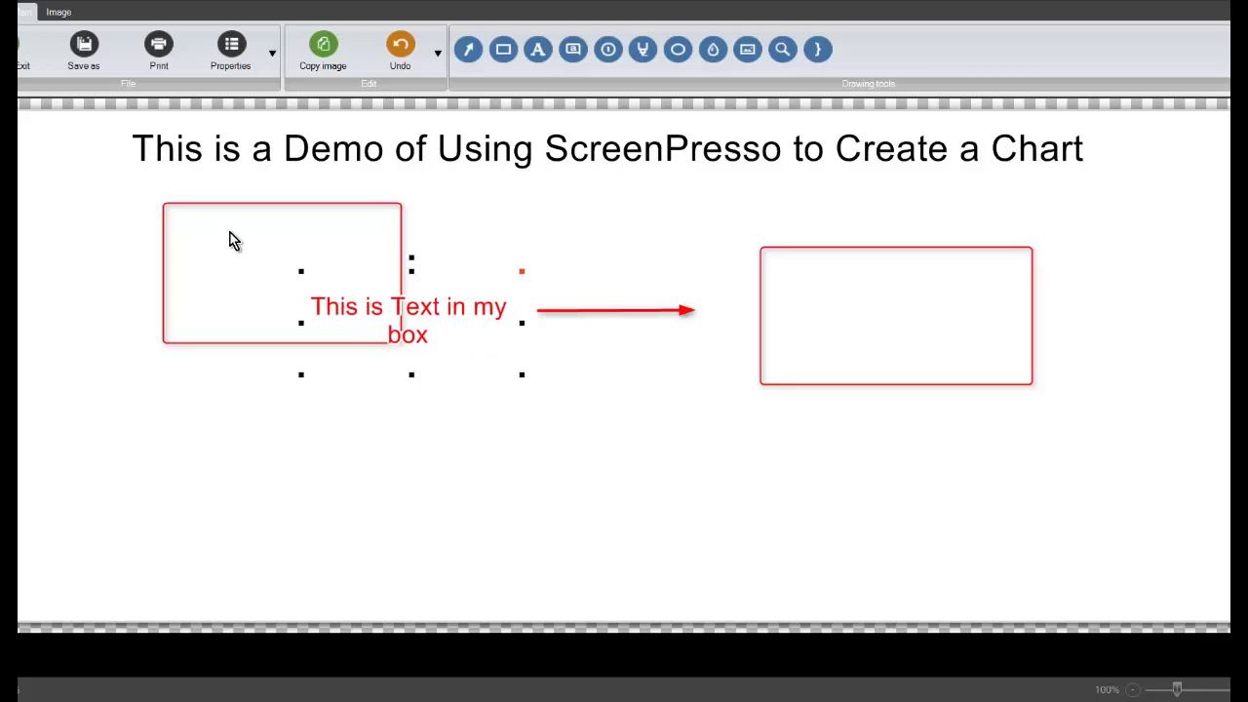
{"action": "left_click_drag", "start_coordinate": [276, 232], "coordinate": [414, 282]}
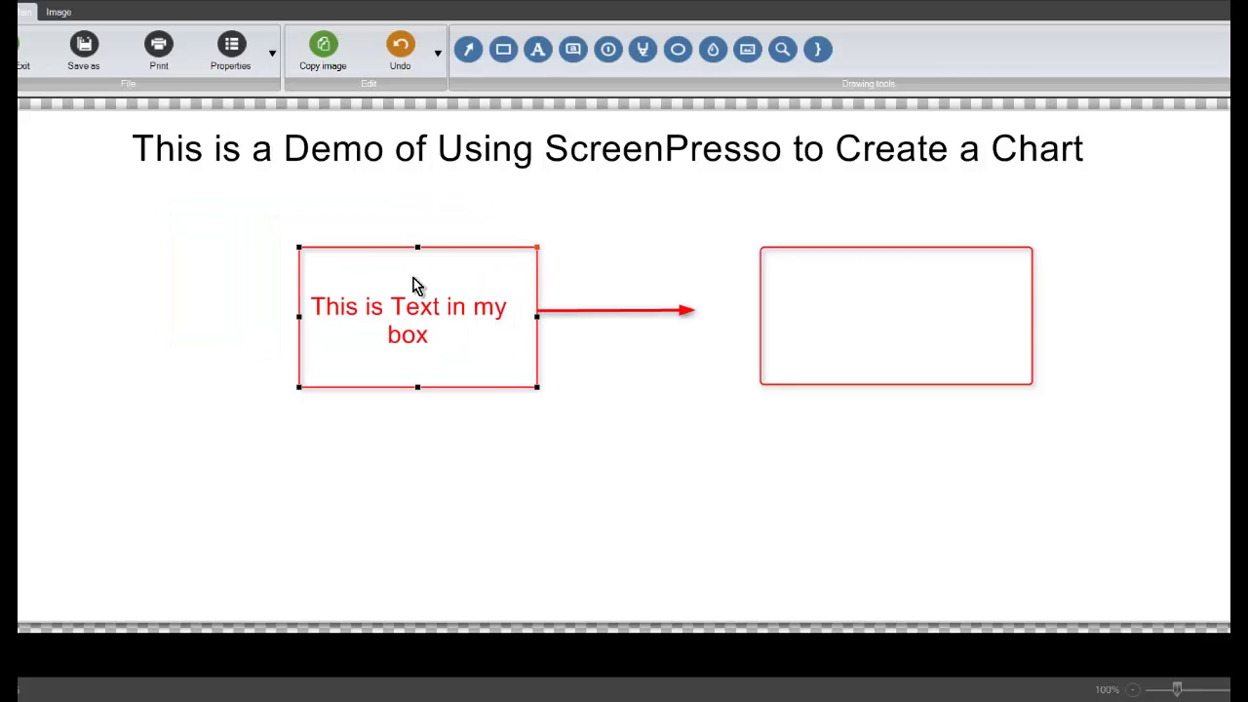
{"action": "left_click", "coordinate": [591, 310]}
{"action": "left_click_drag", "start_coordinate": [696, 310], "coordinate": [766, 309]}
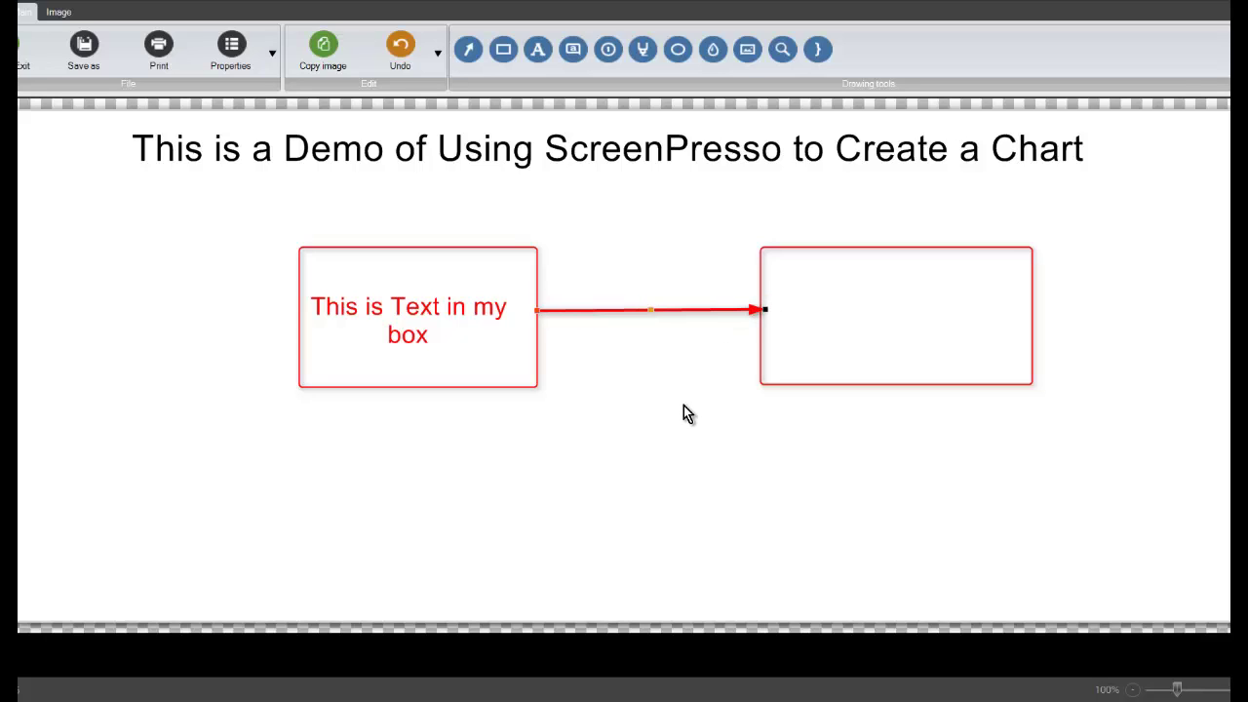
Insert 'demo' before 'box' so the left box reads 'This is Text in my demo box'
{"action": "double_click", "coordinate": [422, 346]}
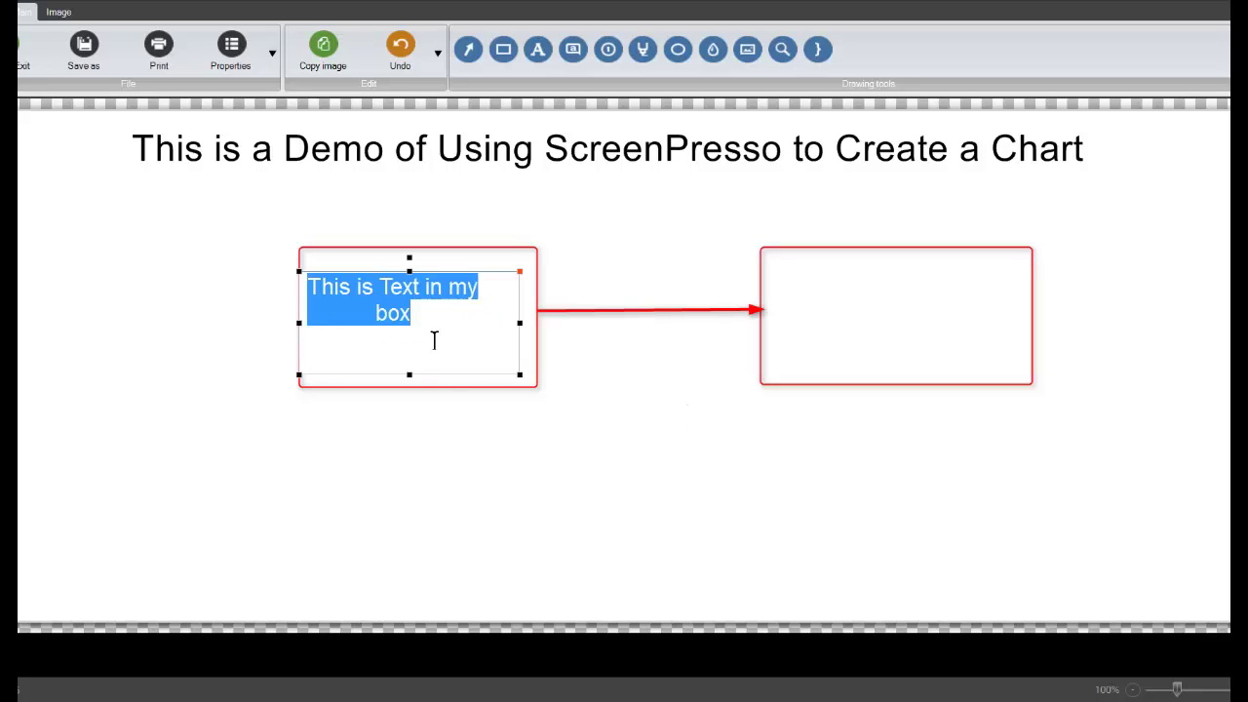
{"action": "left_click", "coordinate": [433, 339]}
{"action": "key", "text": "Left"}
{"action": "key", "text": "Left"}
{"action": "key", "text": "Left"}
{"action": "type", "text": "demo"}
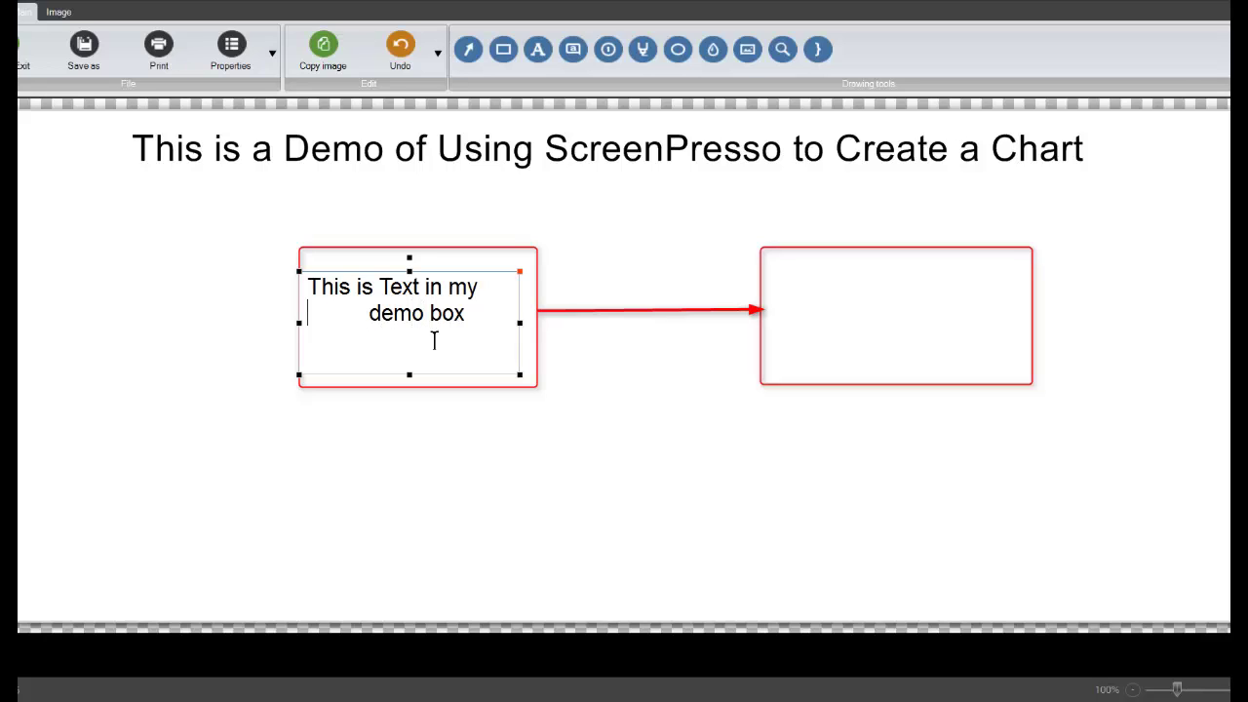
{"action": "left_click", "coordinate": [569, 439]}
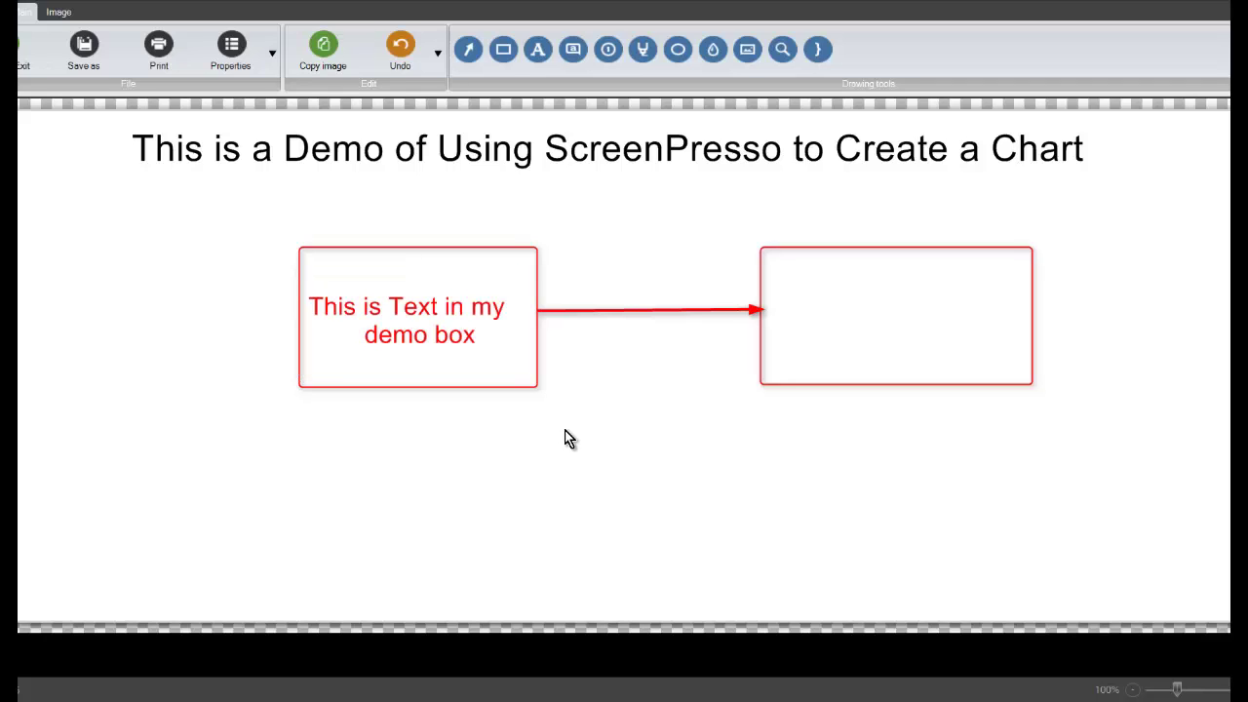